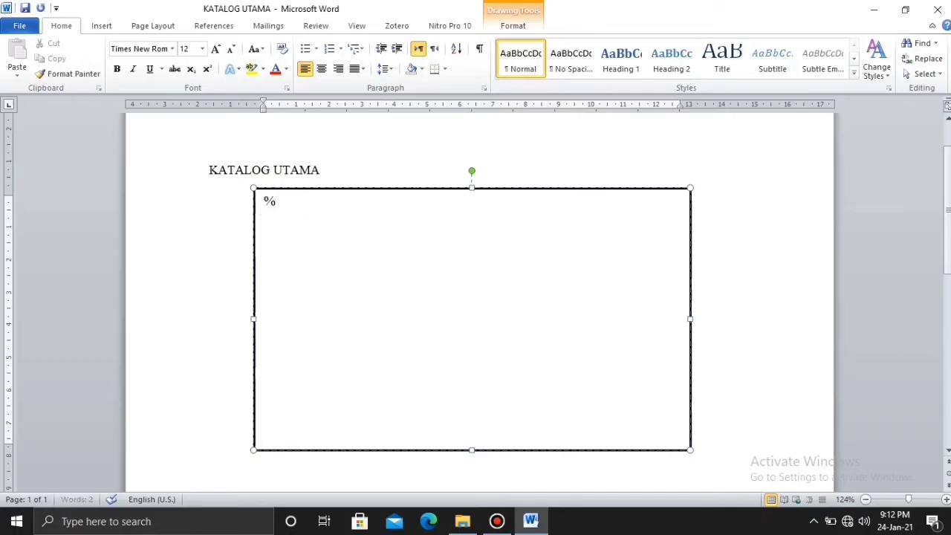
Enter the call number lines 508.1, ALI and a lowercase p at the top of the card.
text(508.1)
key(Return)
text(ALI)
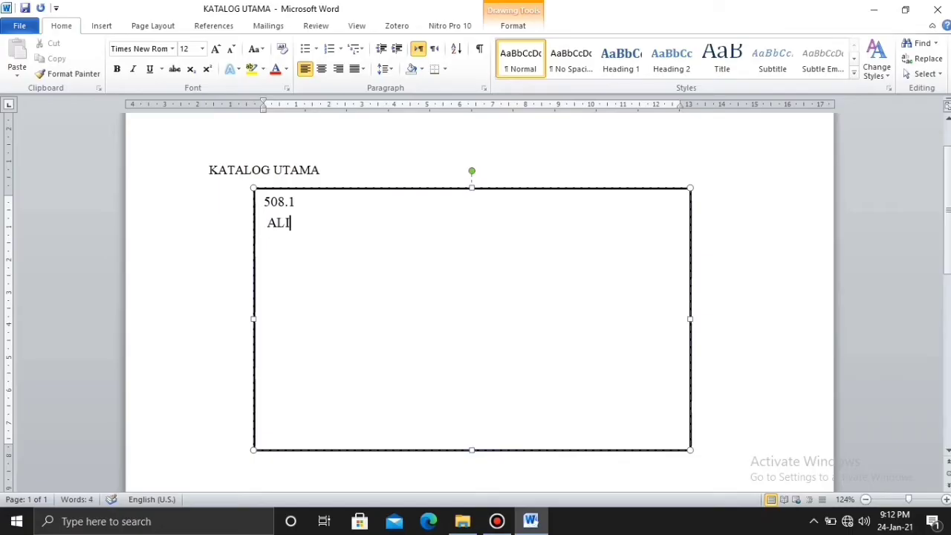
key(Return)
text(P)
key(BackSpace)
key(BackSpace)
text(p)
click(292, 221)
Type the author heading 'ALI. M. Taslim' beside ALI and begin the title 'Pusi' beside p.
text(ALI.)
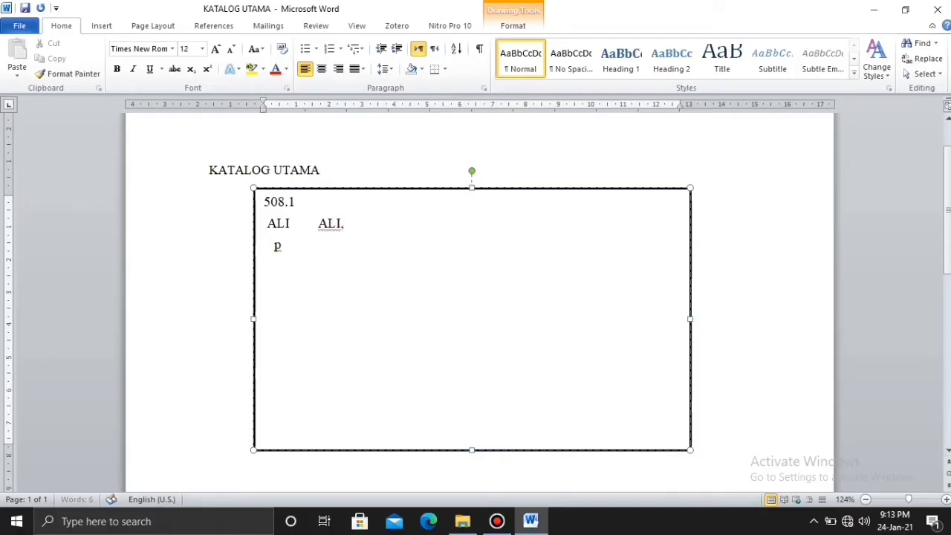
text( M. Taslim)
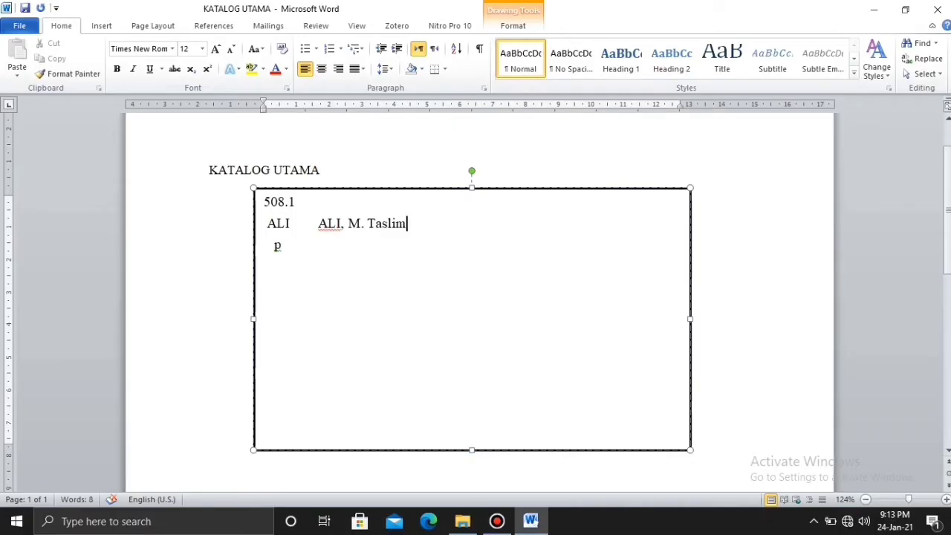
click(289, 246)
text(Pusi)
key(BackSpace)
key(BackSpace)
Complete the title 'Puisi Dunia : Gema Jiwa Slavia dan Latin Jilid 1 / M. Taslim Ali', fixing typos.
text(isi Dunia)
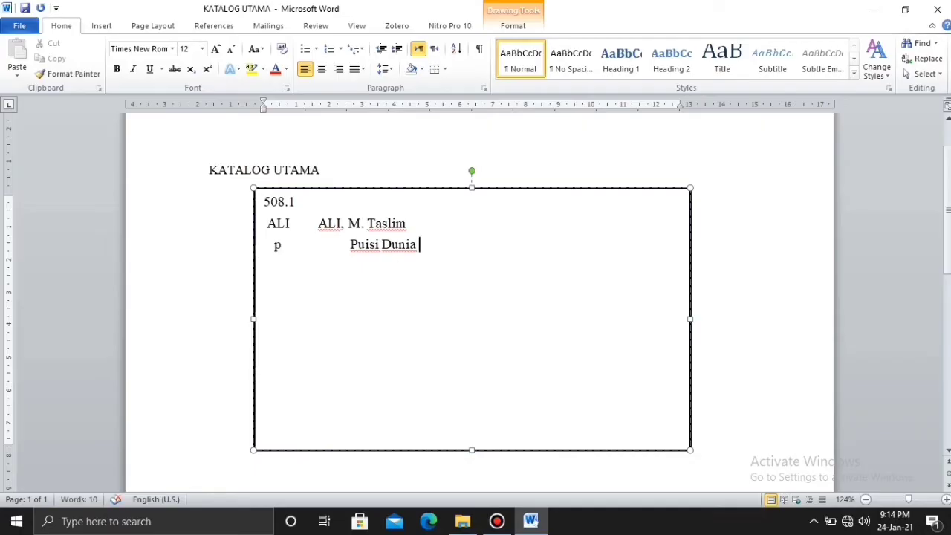
text( : Gem a)
key(BackSpace)
key(BackSpace)
text(a j)
key(BackSpace)
text(Jiwa )
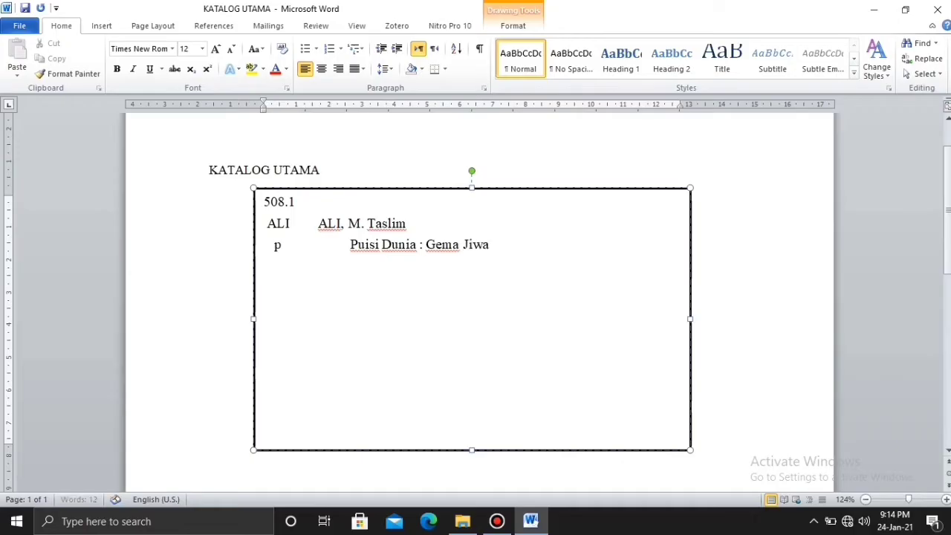
text(Slavia dan Latin Jilid 1)
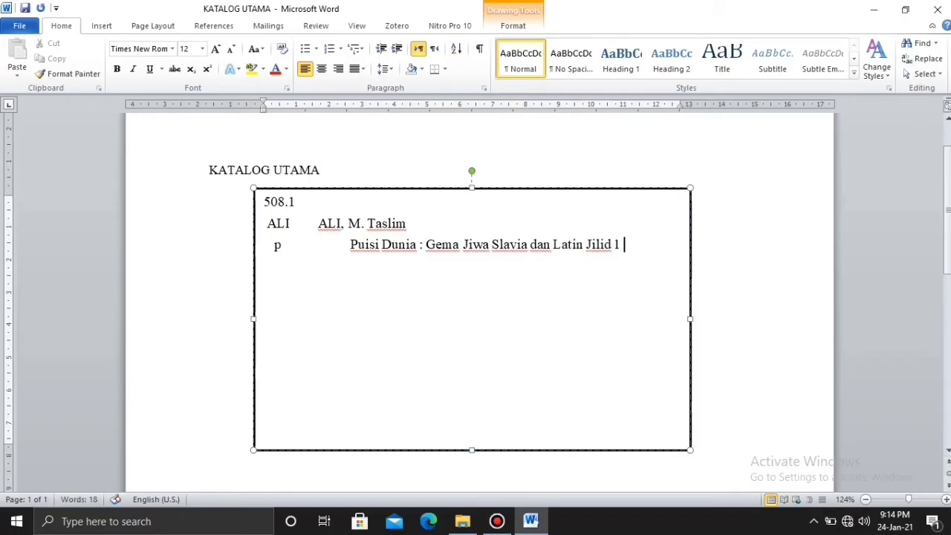
text( / M. Tasli)
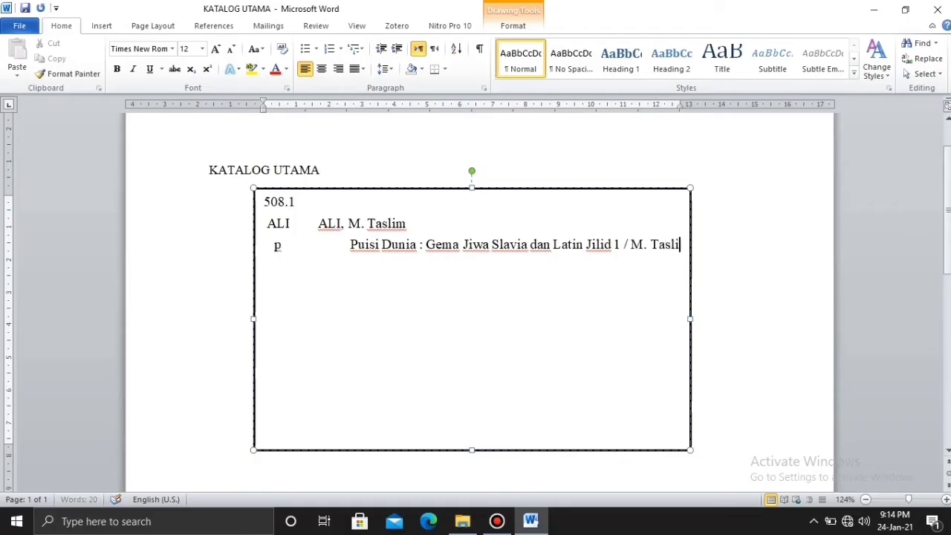
text(m Ali)
click(275, 245)
Add the edition and imprint '. -- cet.7 -- Jakarta: Balai Pustaka, 2011.' after the wrapped title.
click(265, 259)
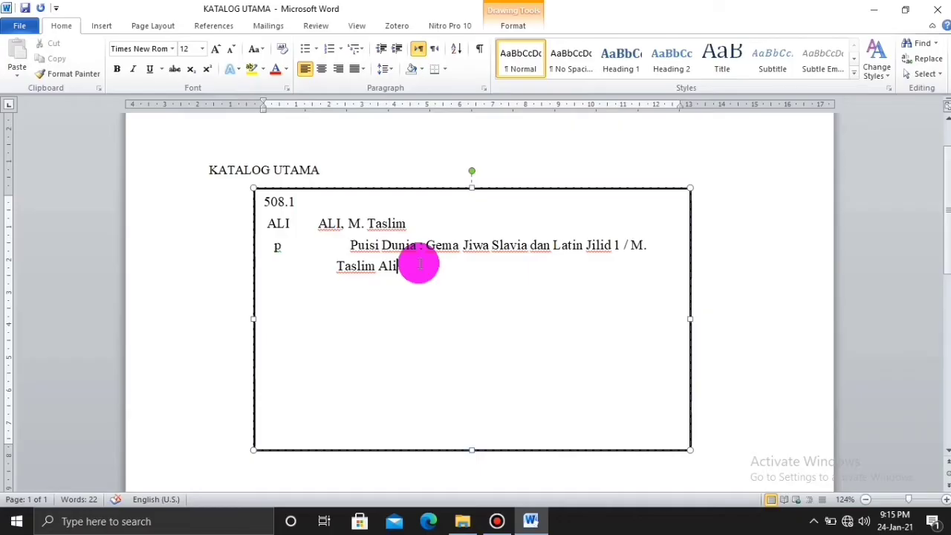
text(.)
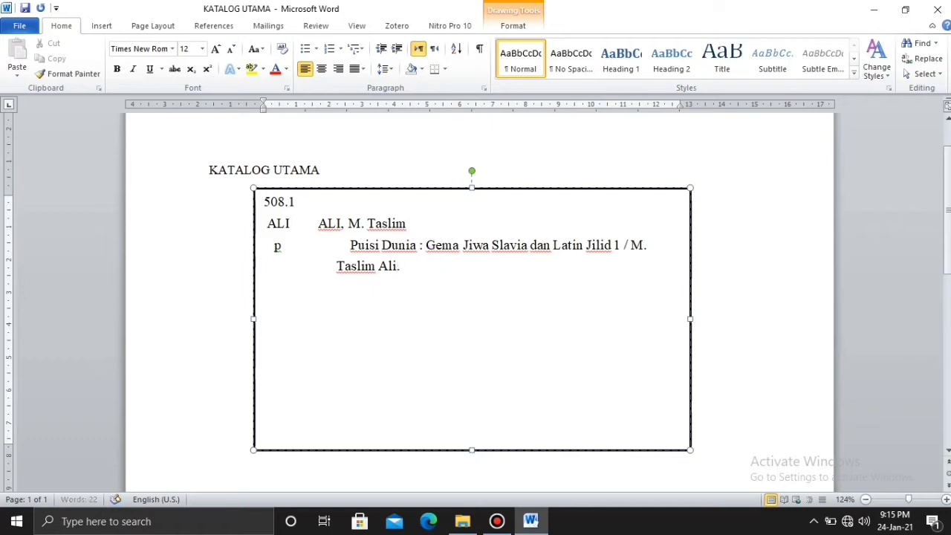
text( --)
text( ce)
text(t.)
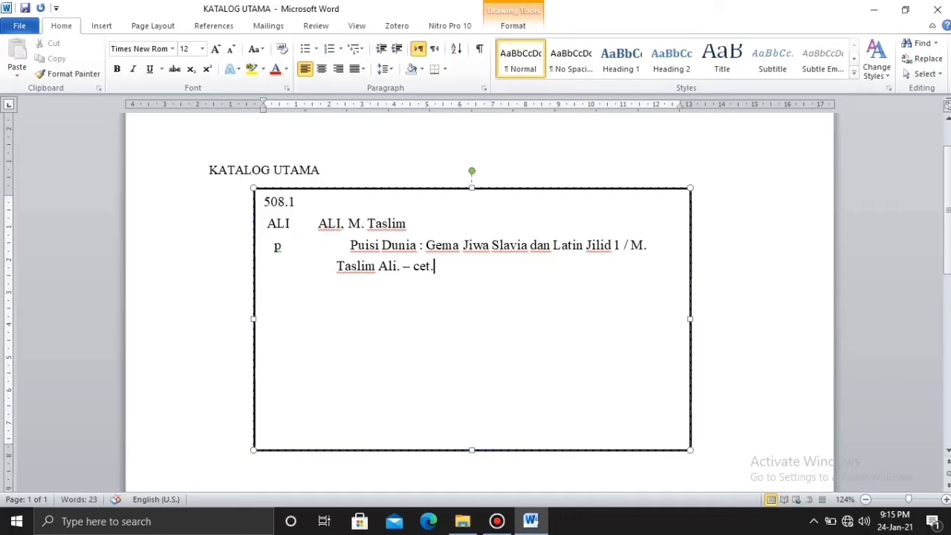
text(7)
text( --)
text(Jakarta)
text(:)
text(Bala)
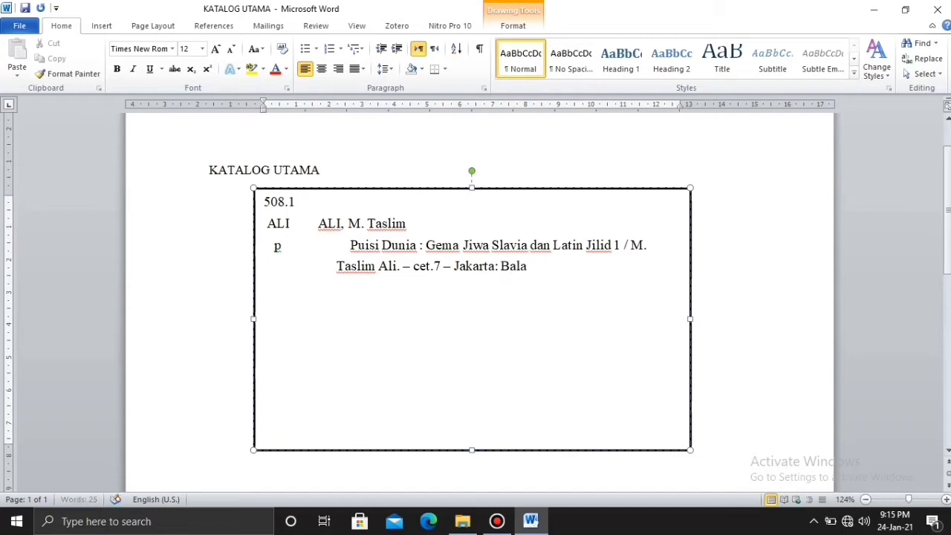
text(i Pustaka, )
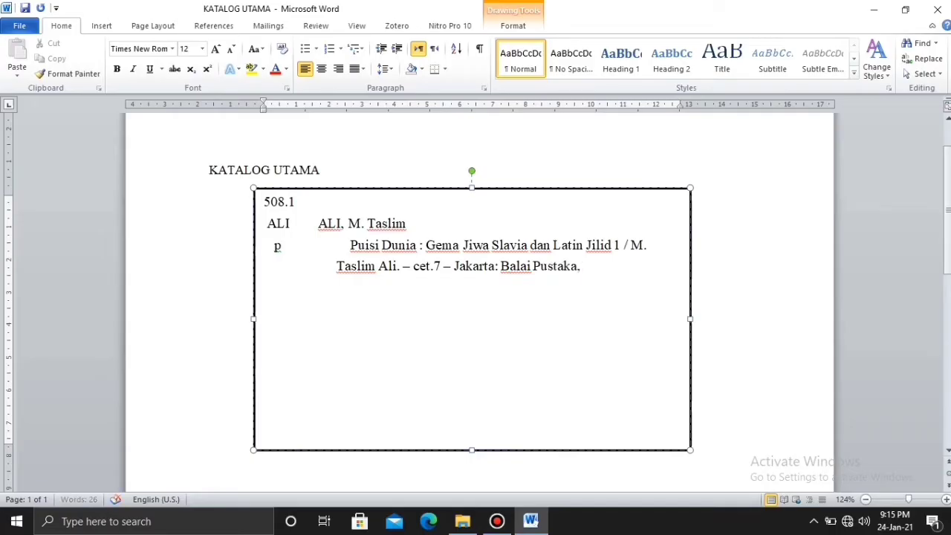
text(2011)
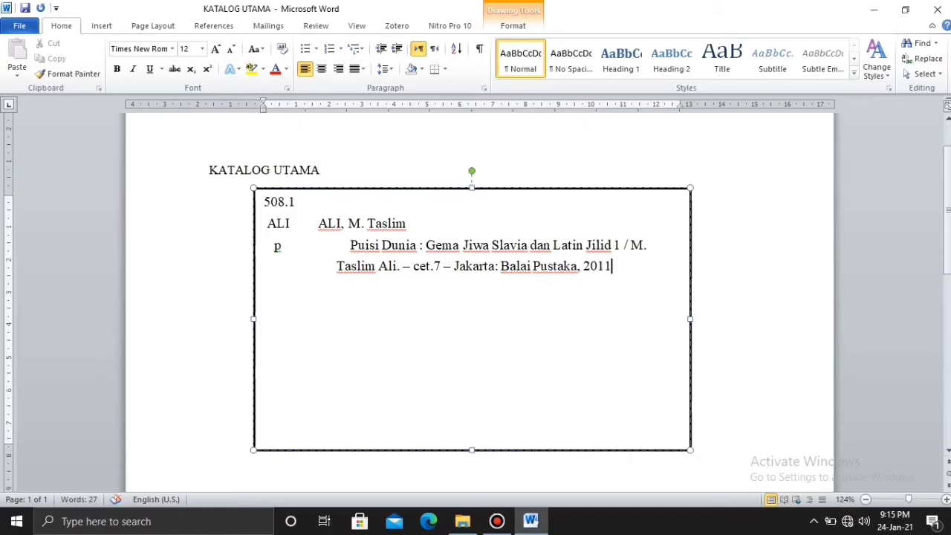
text(.)
Start a new collation line below the imprint, beginning with 'Xv'.
key(Return)
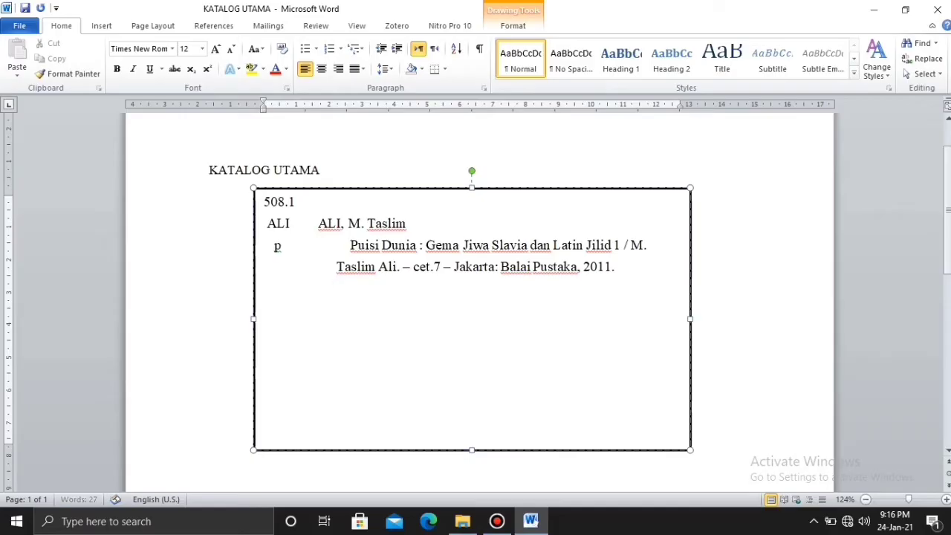
key(BackSpace)
key(BackSpace)
text(Xv)
Type the collation 'xviii, 222 hlm.; 21 cm.', correcting the capital X and stray period.
key(BackSpace)
key(BackSpace)
text(x)
text(v)
text(iii)
text(.)
click(363, 288)
key(BackSpace)
text(x)
click(410, 290)
key(BackSpace)
text(, )
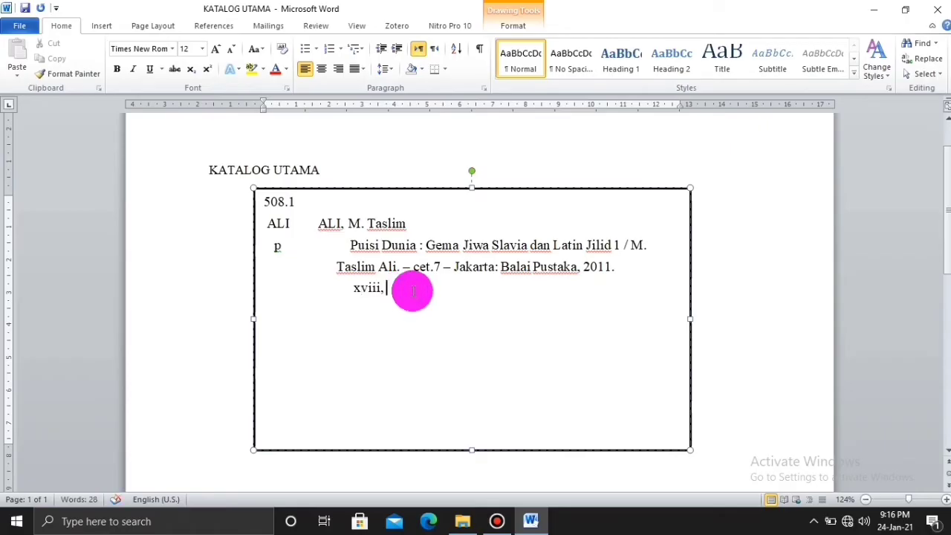
text(222)
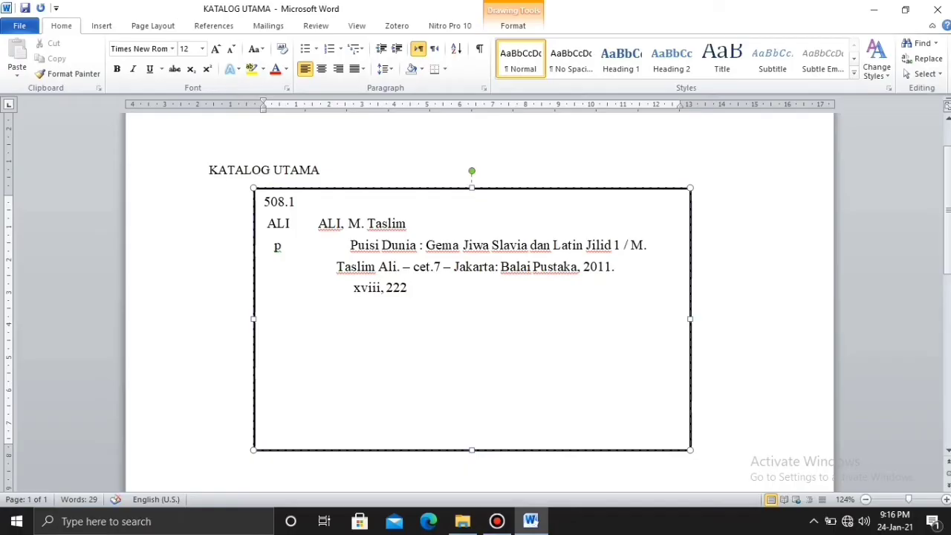
text( hlm.;)
text(21)
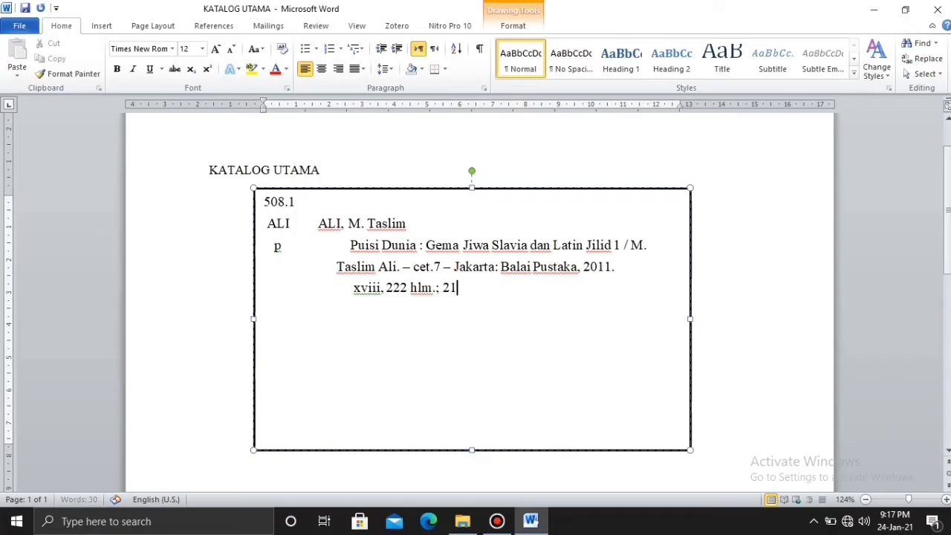
text( cm.)
key(Return)
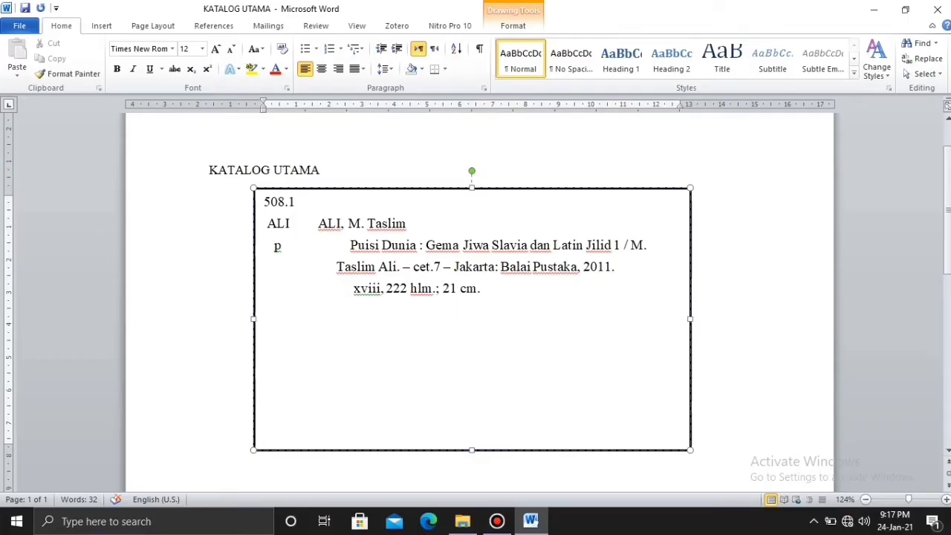
Type the note 'Buku ini berisi kumpulan puisi-puisi dunia yang sudah diterjemahkan kedalam bahasa indonesia'.
text(Buku i)
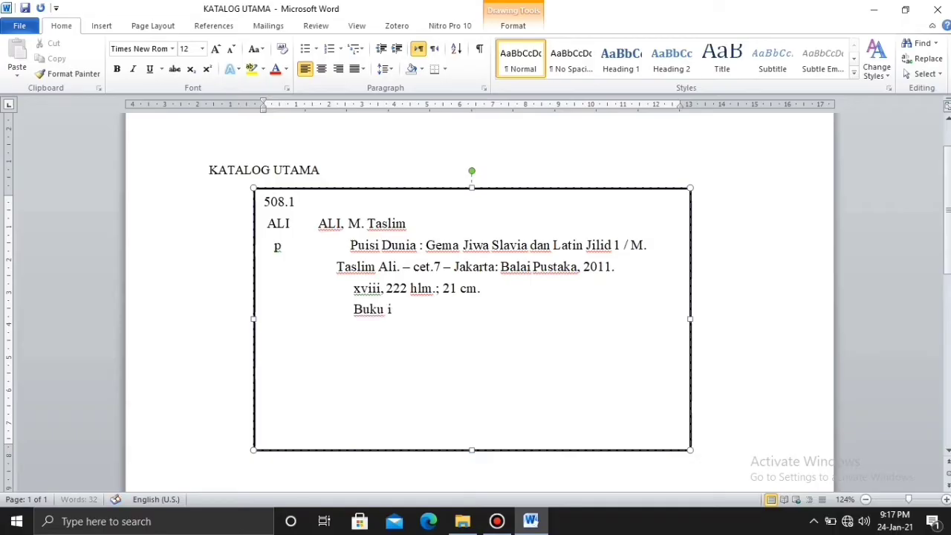
text(ni berisi kumpulan)
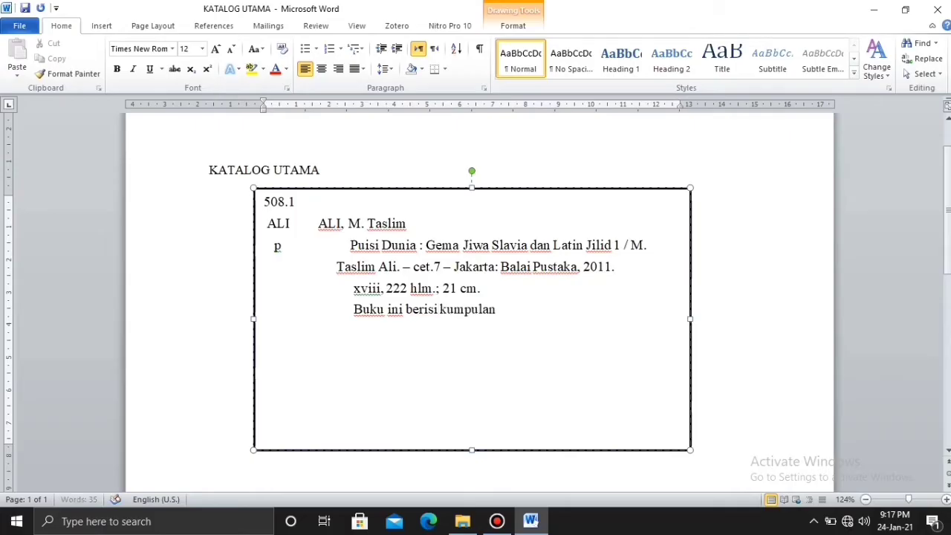
text( puisi-puisi)
text( dunia)
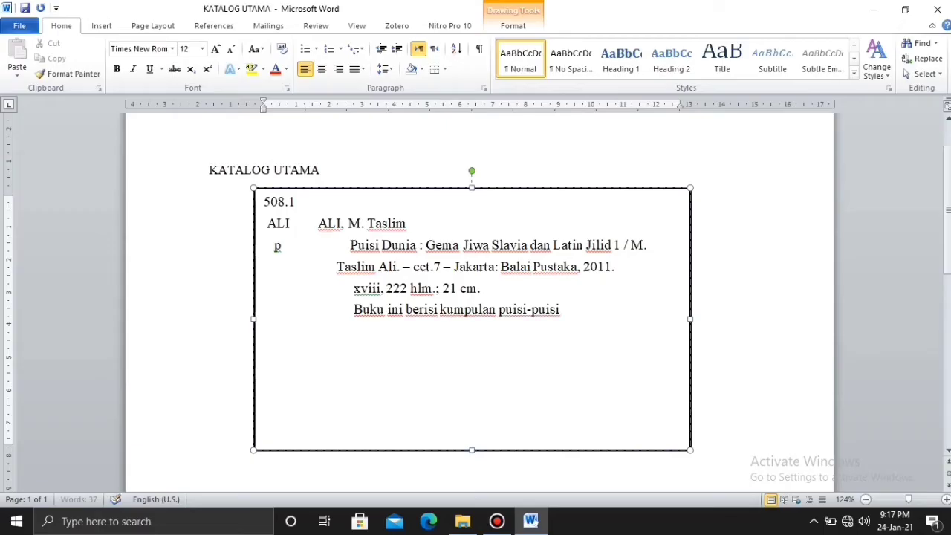
text( yan)
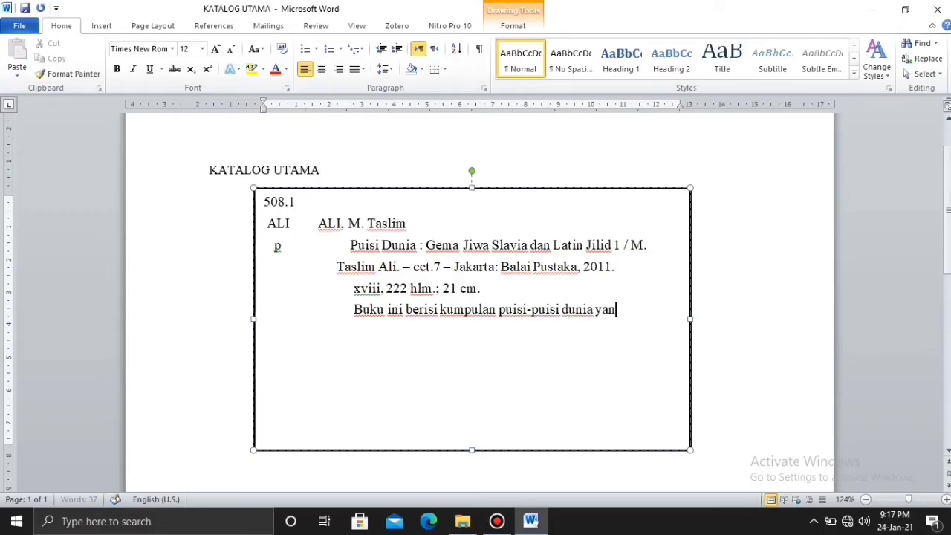
text(g sudah diterjemah)
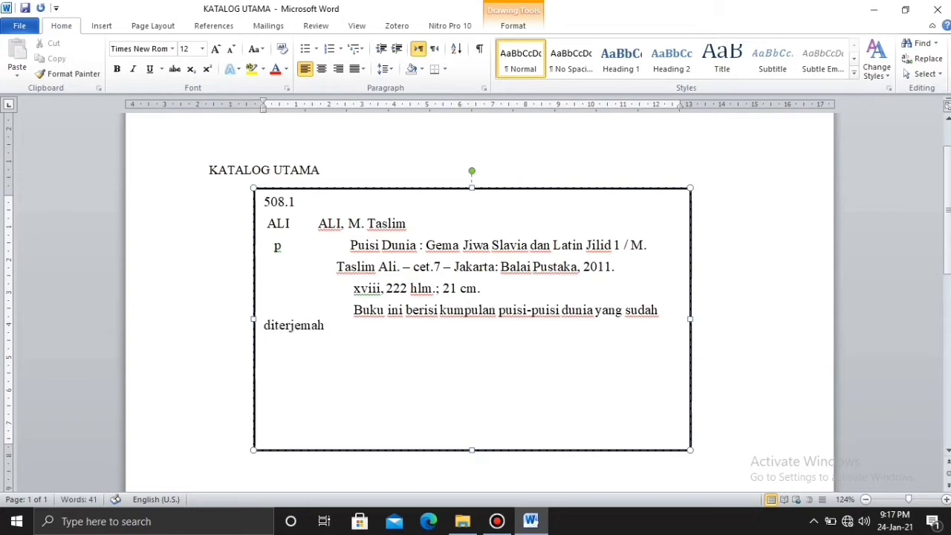
text(kan keda)
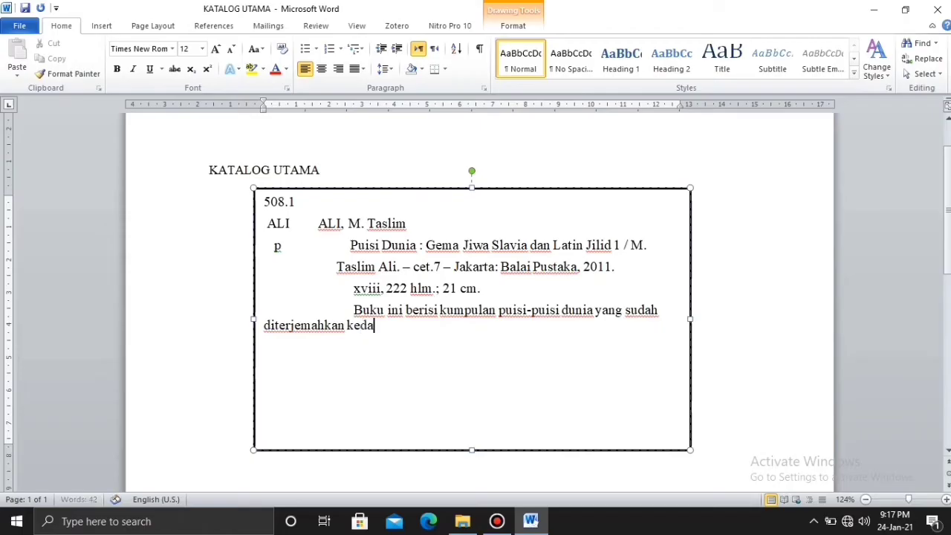
text(lam bahasa indonesia)
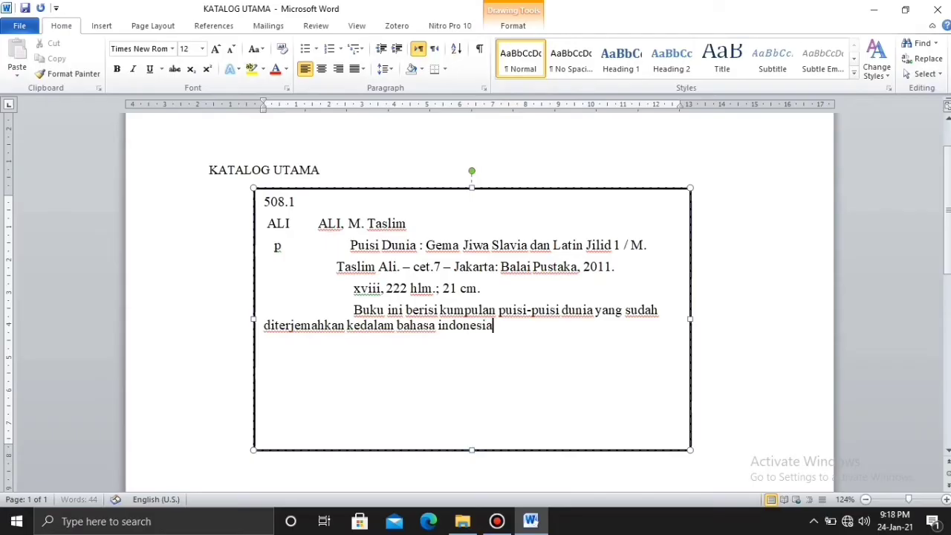
Align the wrapped 'diterjemahkan' line and end the note with a full stop after 'indonesia'.
click(264, 326)
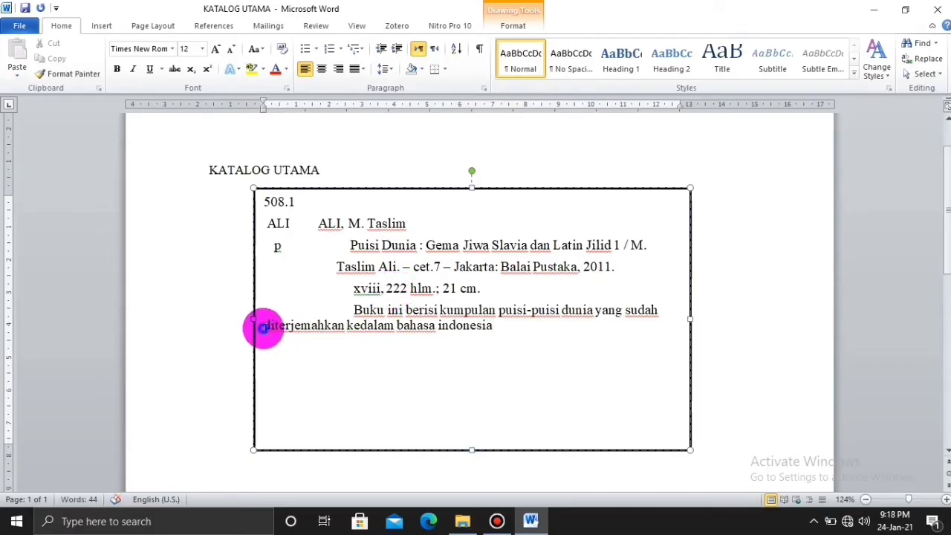
key(BackSpace)
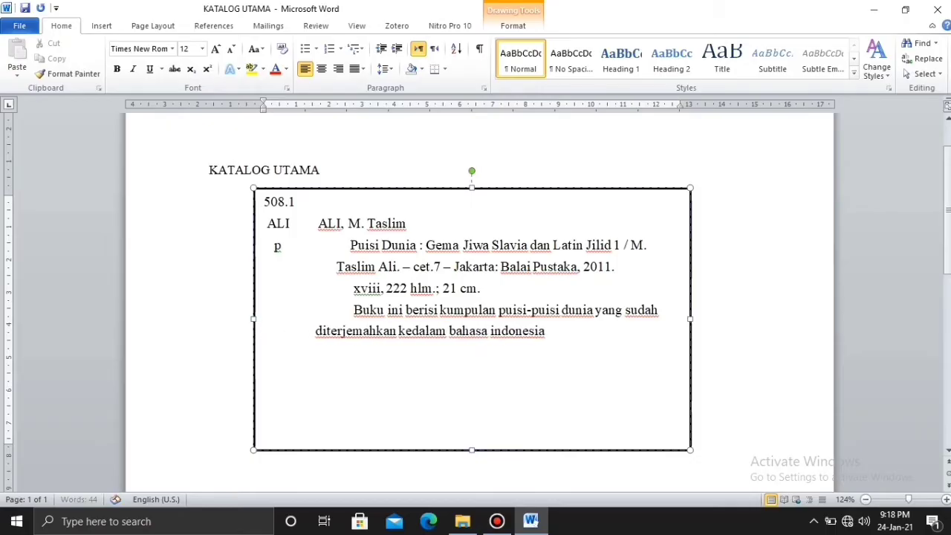
click(263, 329)
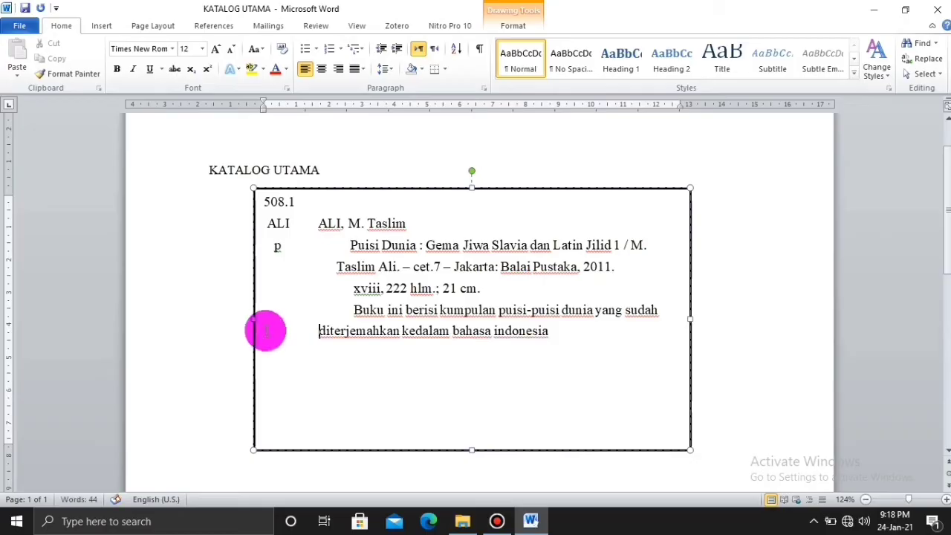
key(BackSpace)
click(373, 346)
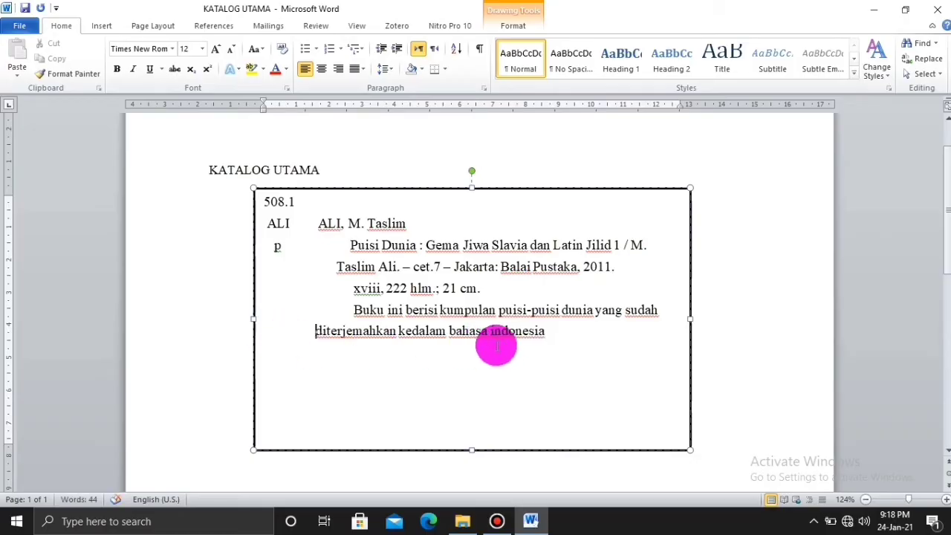
click(550, 334)
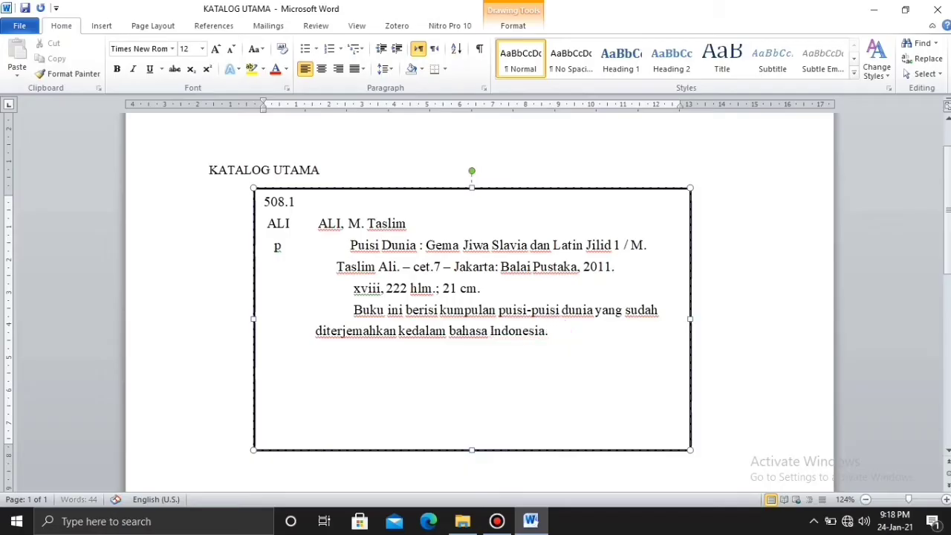
text(.)
key(Return)
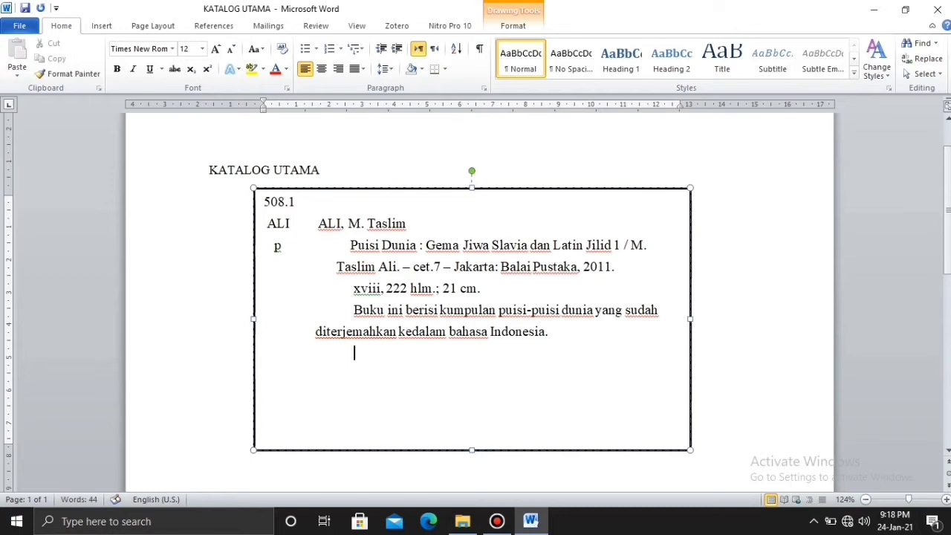
text(ISBN 979)
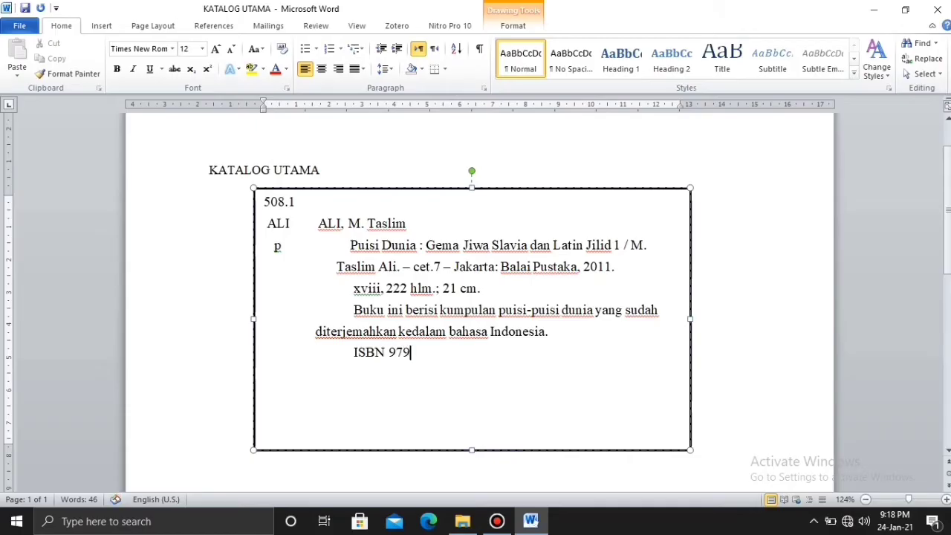
text(-407-567)
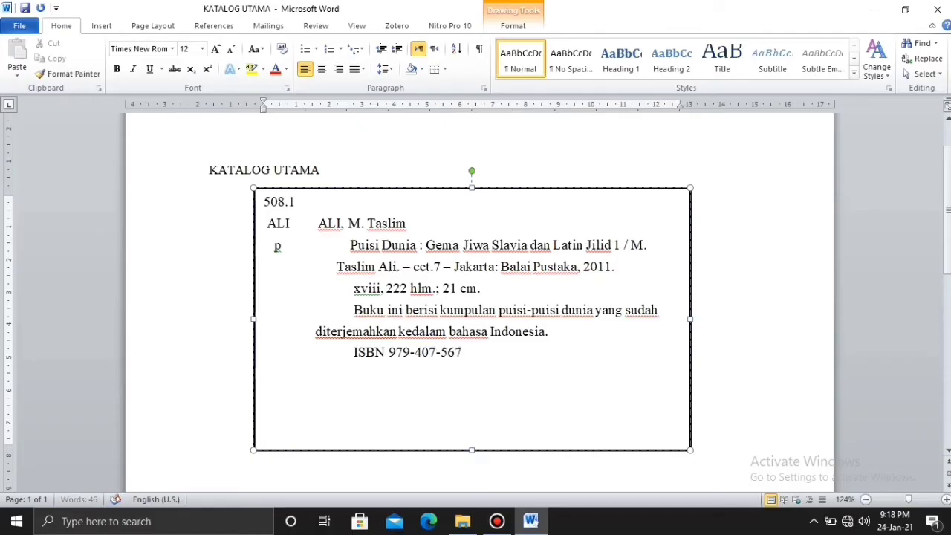
text(-1)
key(Return)
key(Return)
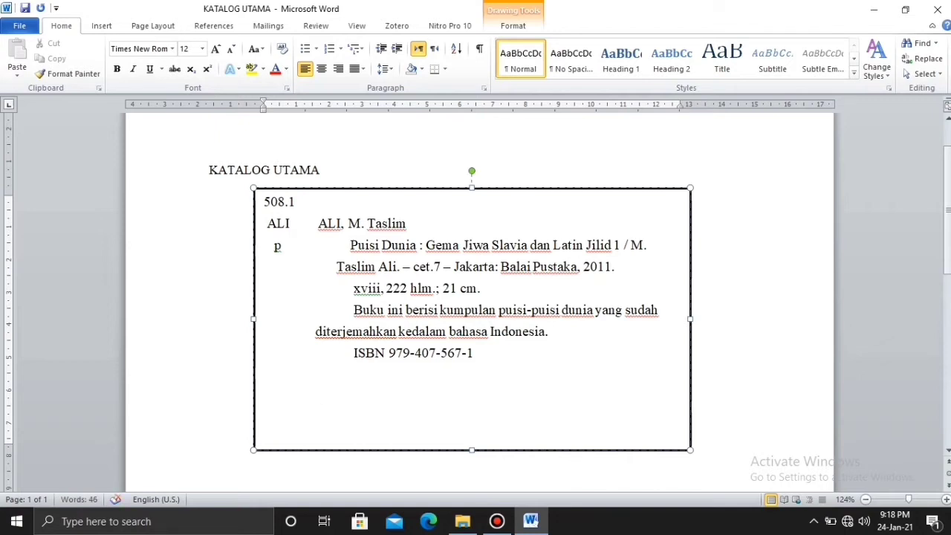
text(1.)
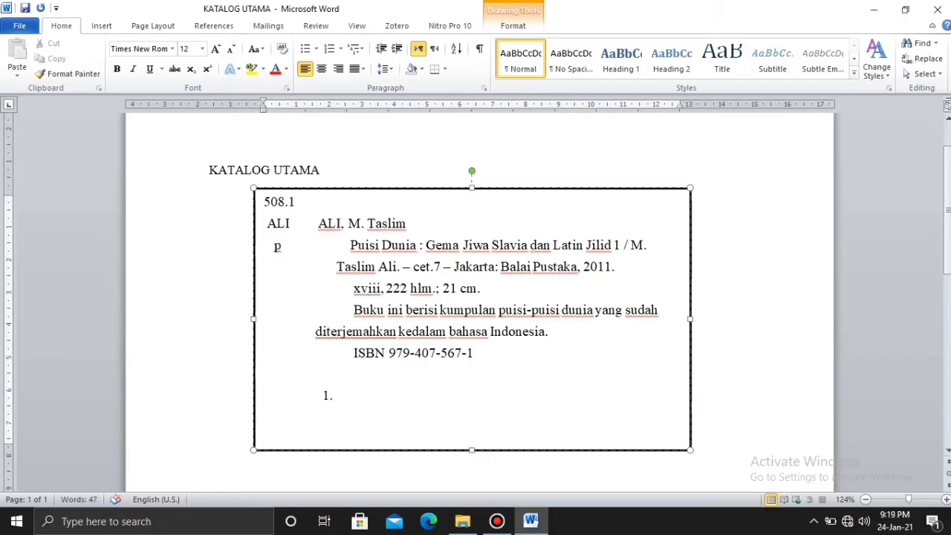
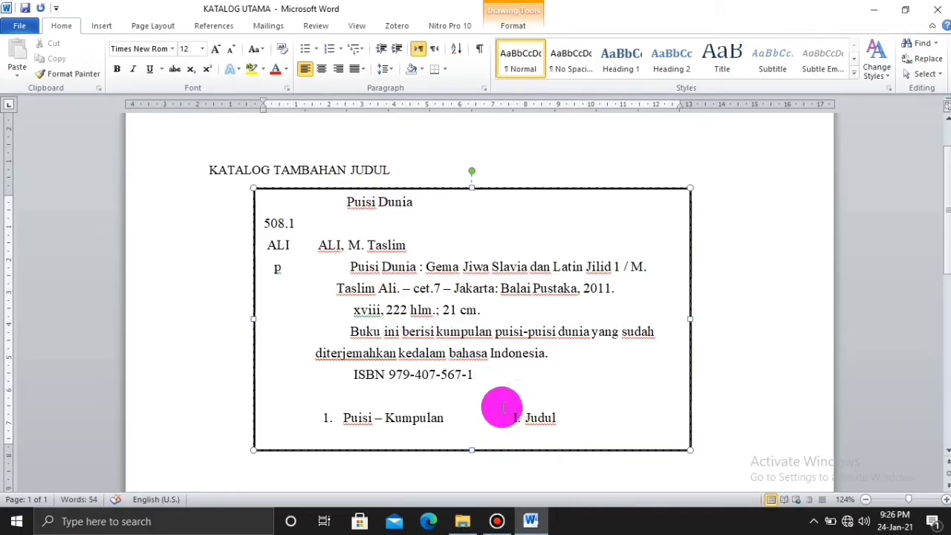
Delete the 'I. Judul' tracing entry from the card's bottom and select JUDUL in the heading.
drag(501, 417, 547, 420)
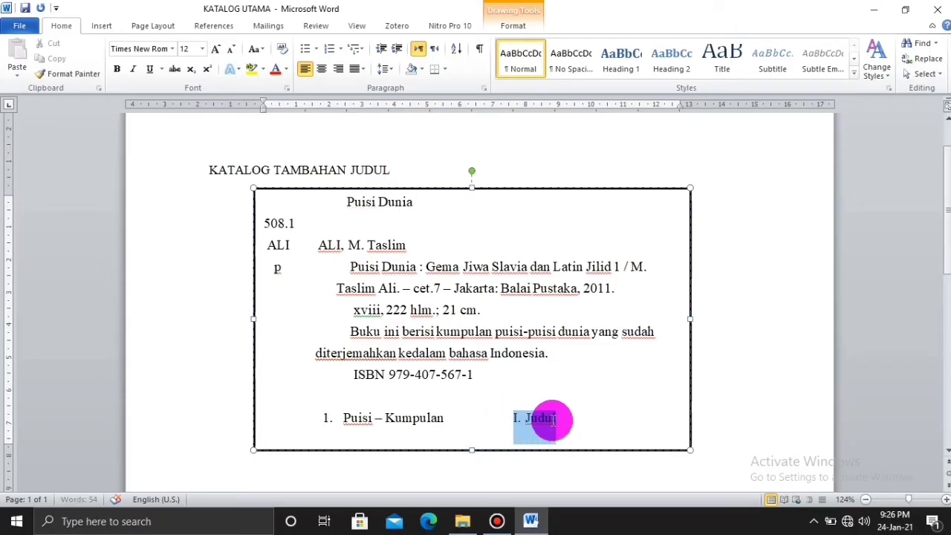
key(BackSpace)
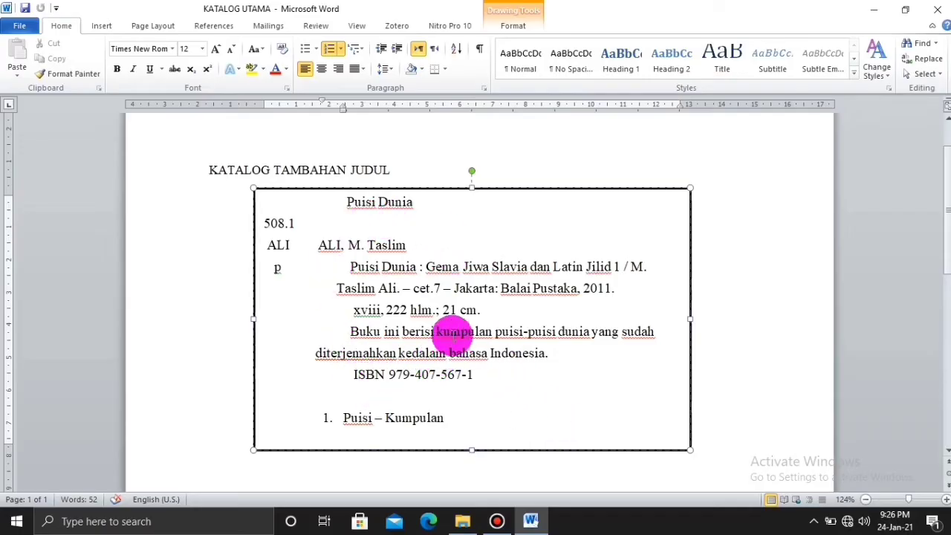
drag(407, 172, 352, 171)
Change the heading to SUBJEK and replace the top line 'Puisi Dunia' with 'Puisi - Kumpulan'.
text(SU)
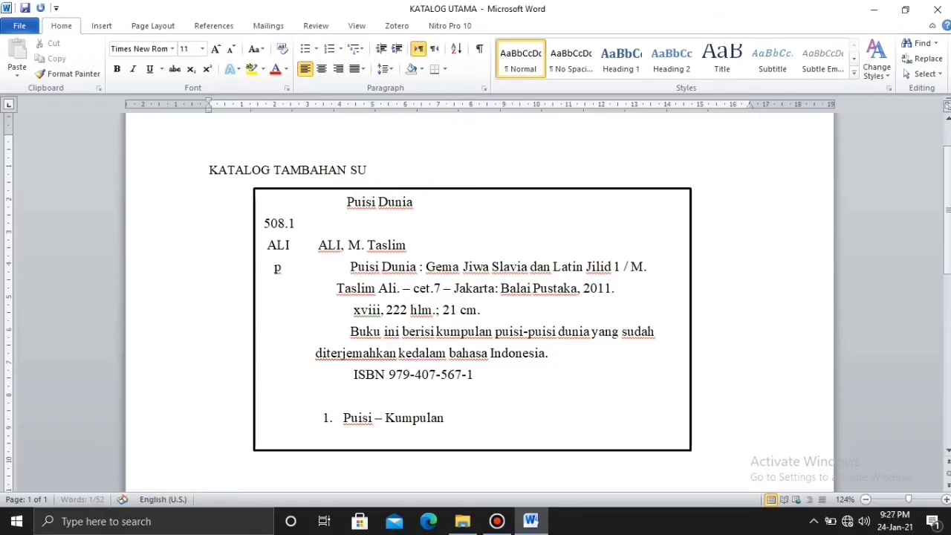
text(BJEK)
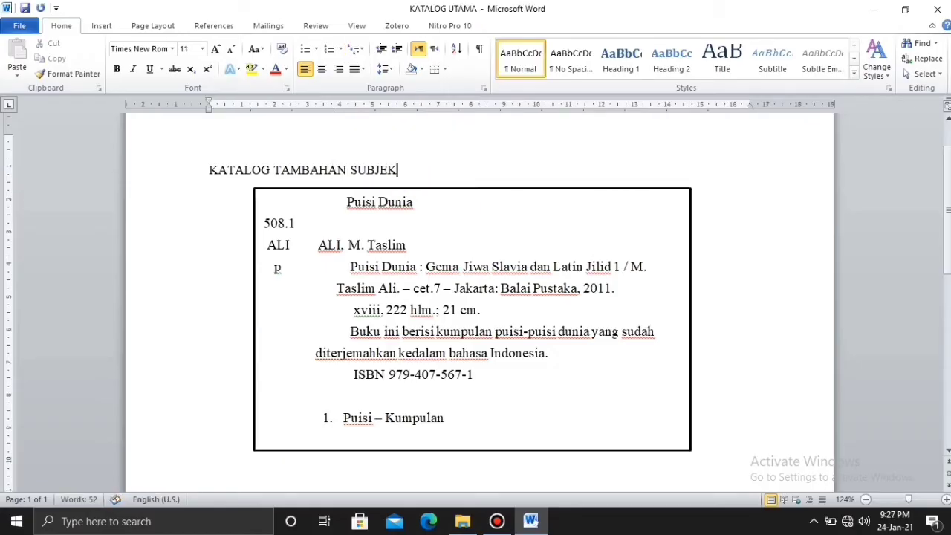
click(414, 203)
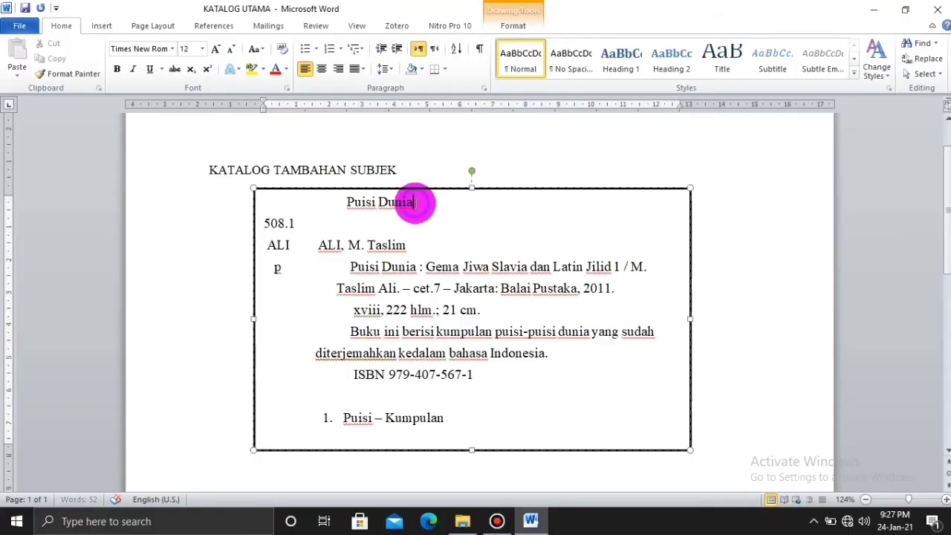
drag(415, 203, 351, 207)
text(P)
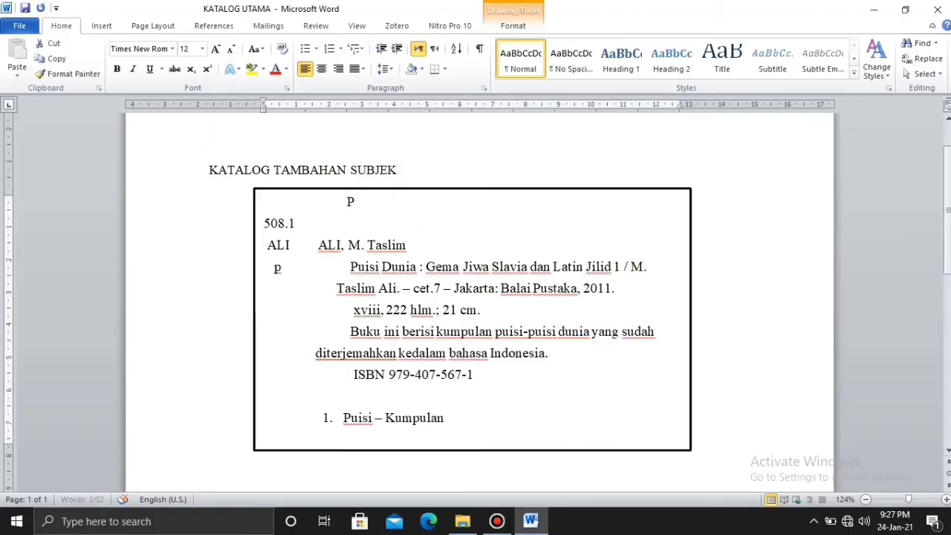
text(uisi -)
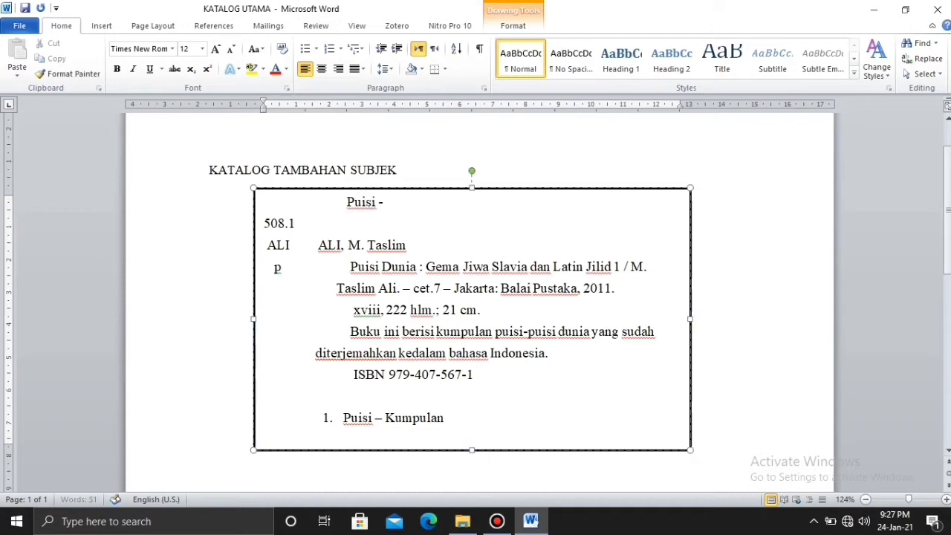
text( Kumpula)
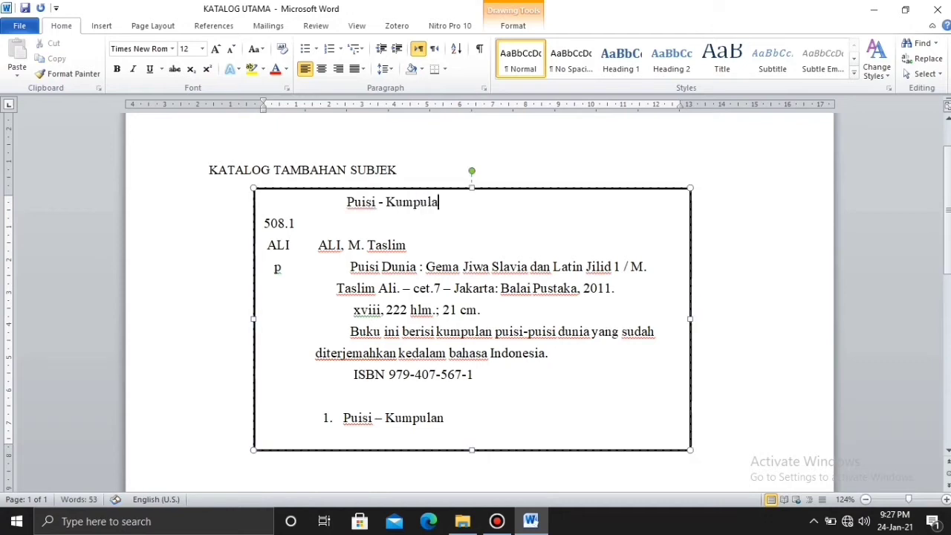
text(n)
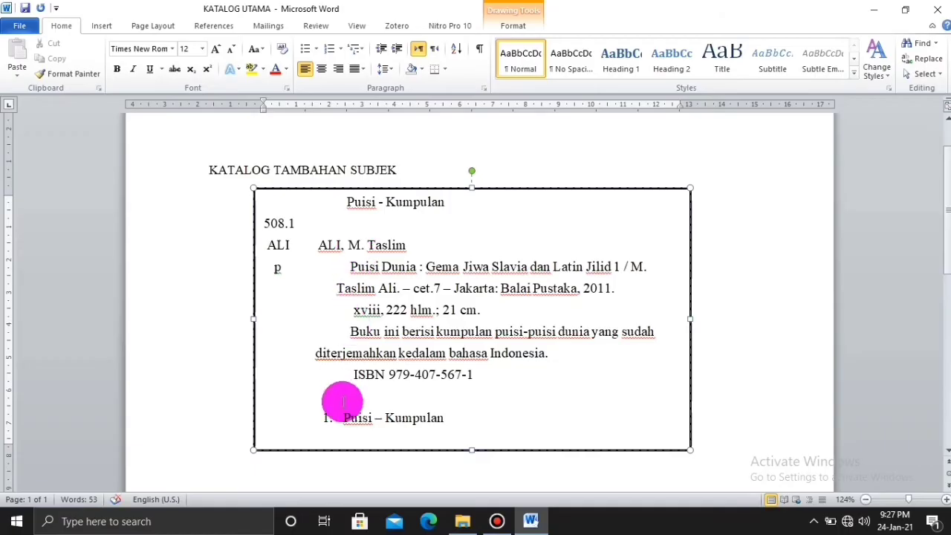
Replace the numbered tracing entry at the bottom with the Roman-numeral item 'I. Judul'.
drag(447, 418, 340, 422)
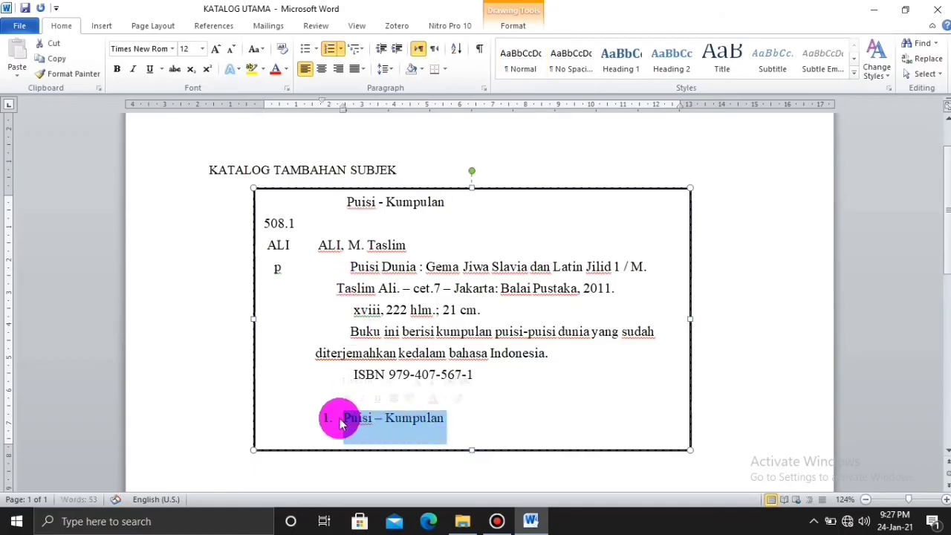
key(BackSpace)
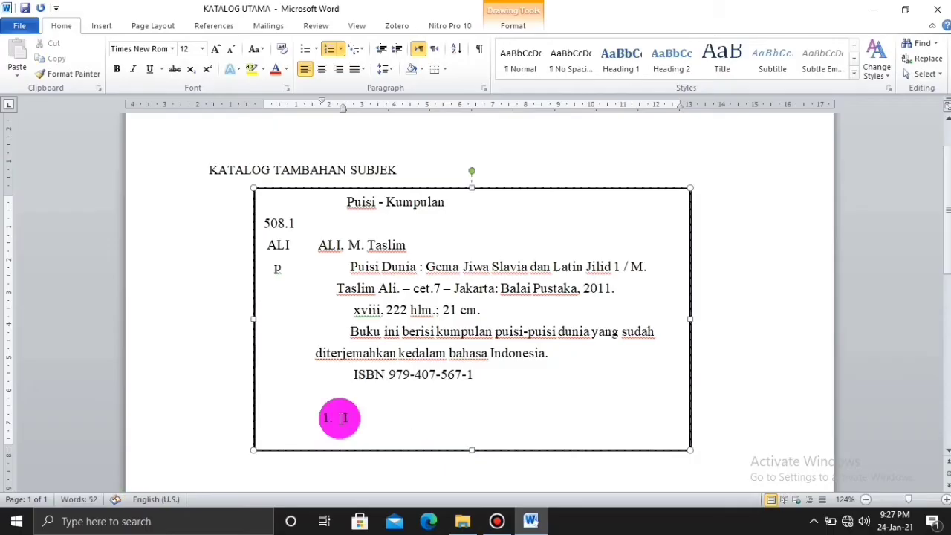
key(BackSpace)
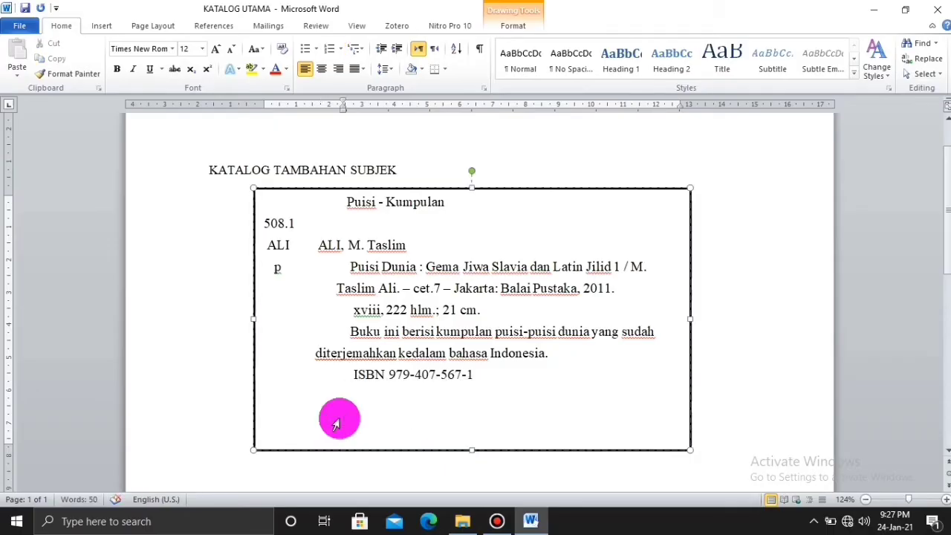
text(I.)
key(Tab)
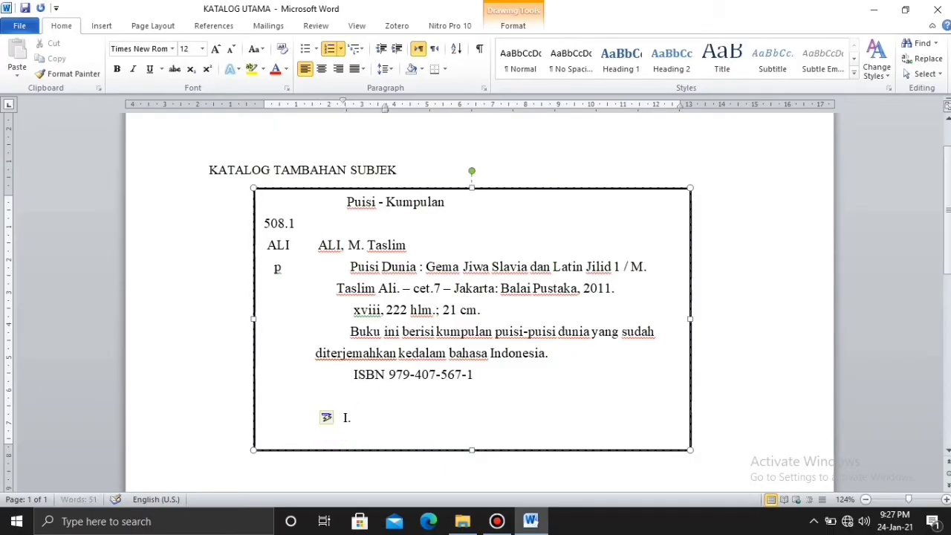
text(Judul)
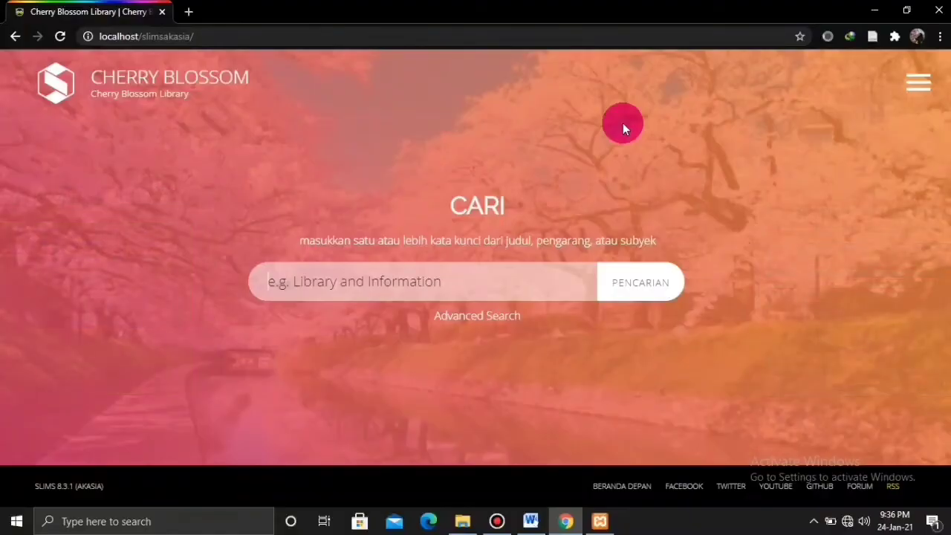
Log in through MASUK Pustakawan with the librarian's username and password.
click(915, 86)
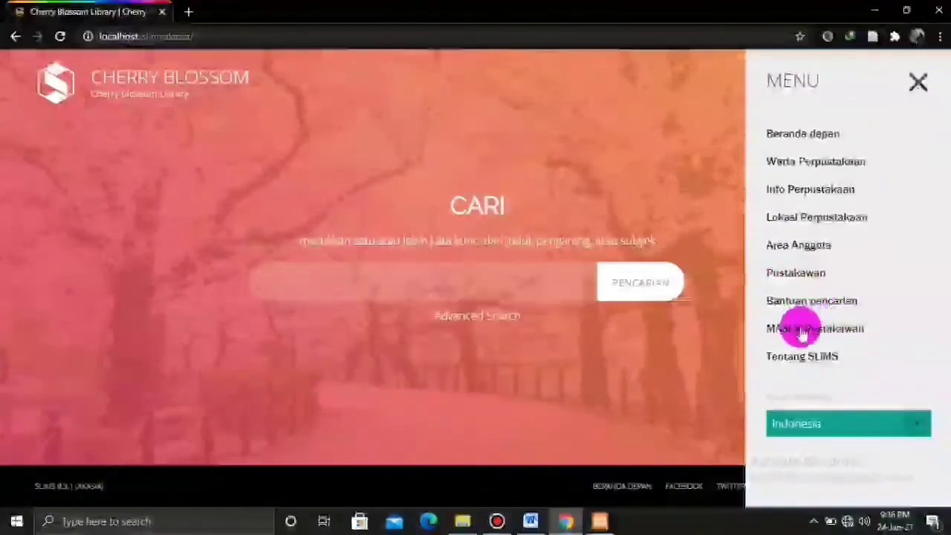
click(799, 331)
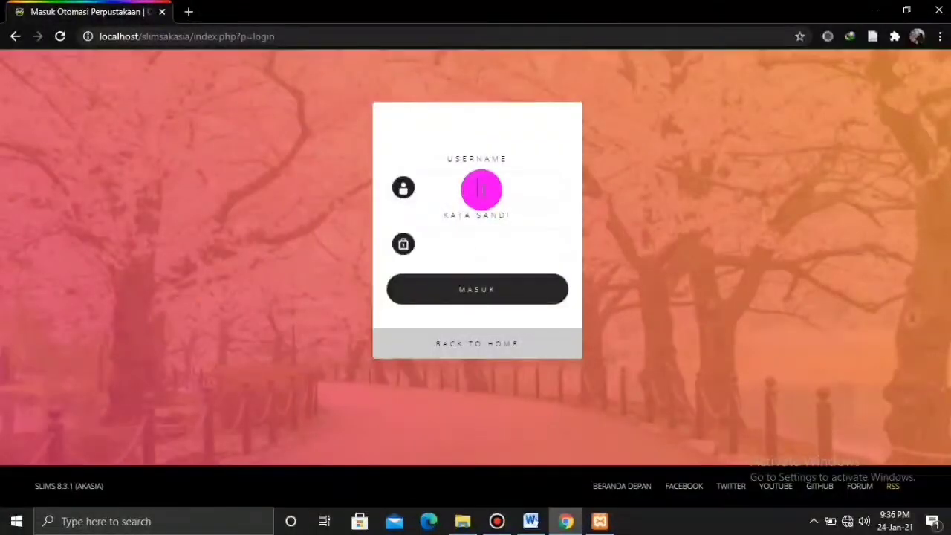
text(tiaradwi)
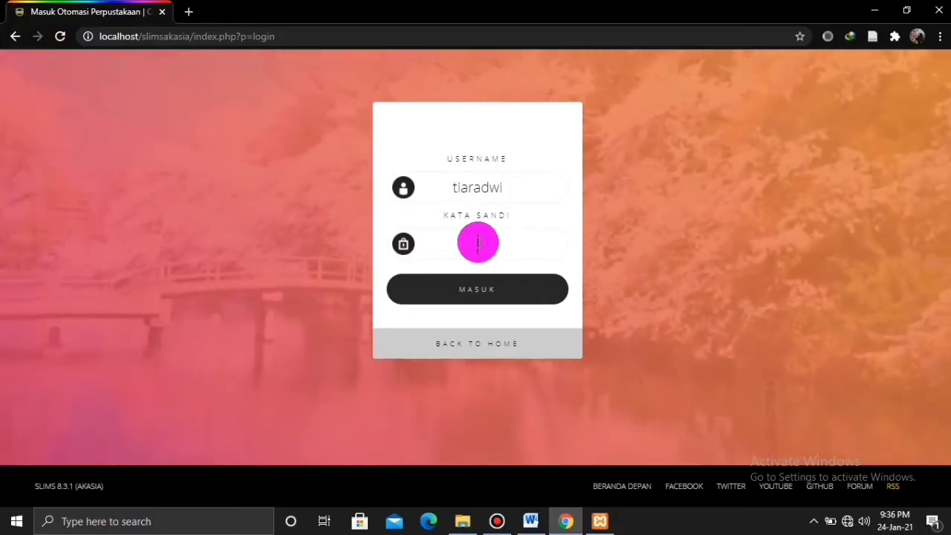
click(477, 243)
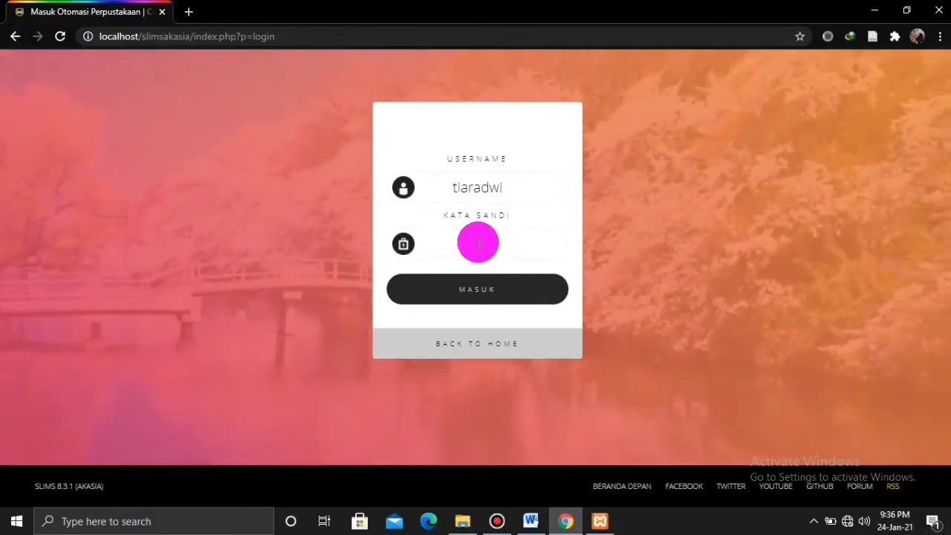
text(12345678)
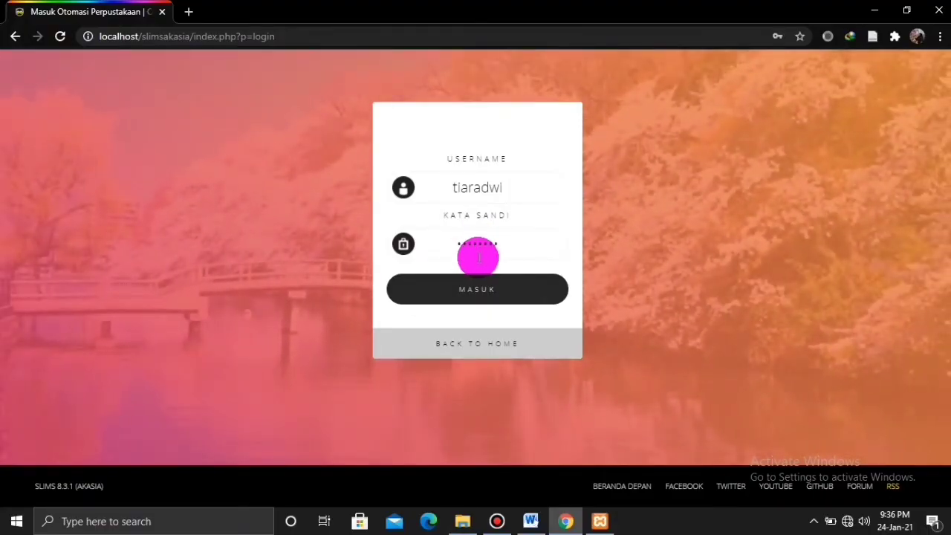
click(480, 290)
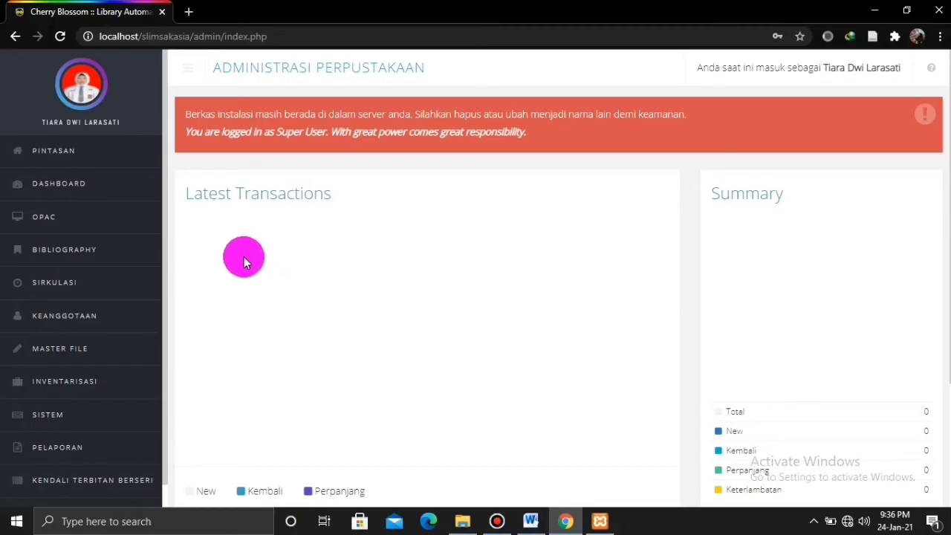
Choose TAMBAH BIBLIOGRAFI BARU under BIBLIOGRAPHY to get a blank record form.
click(118, 254)
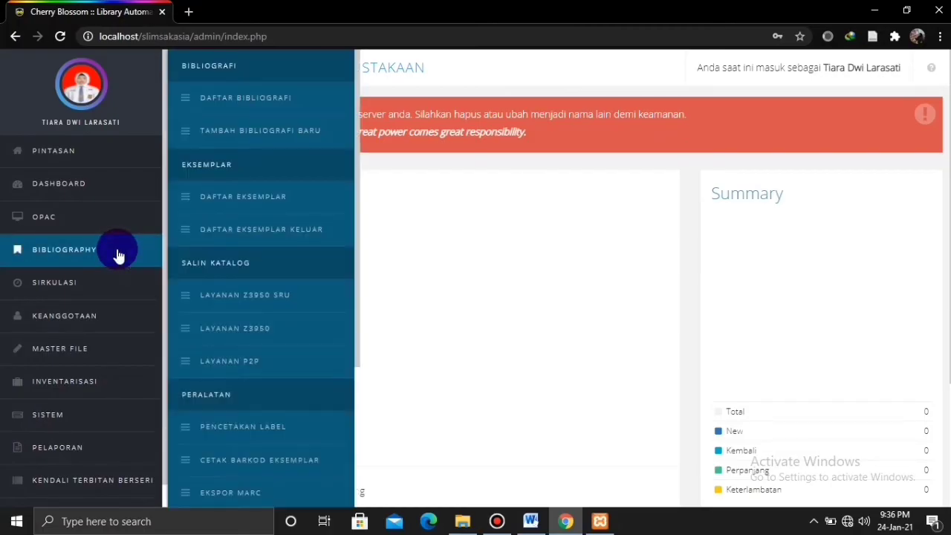
click(222, 145)
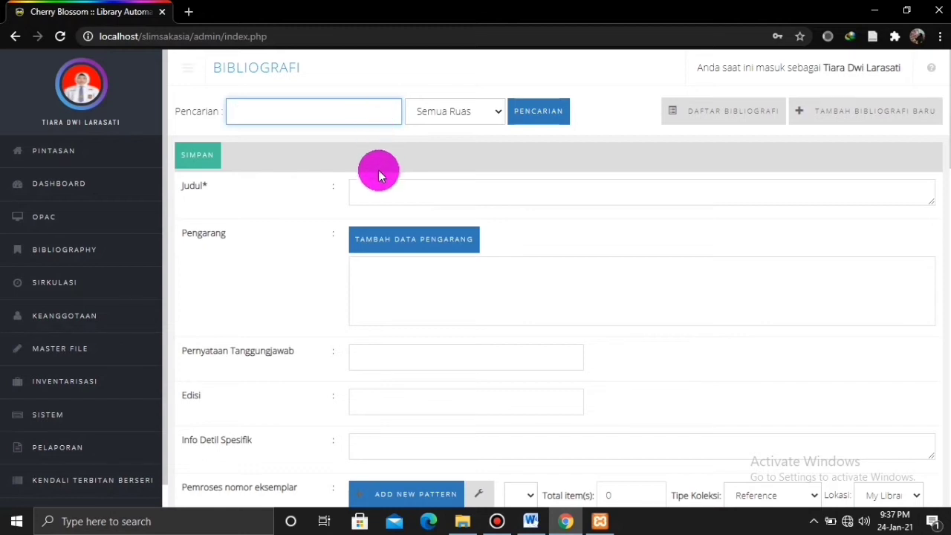
Enter 'Puisi Dunia : Gema Jiwa Slavia dan Latin Jilid 1' as the record's Judul.
mouse_move(381, 193)
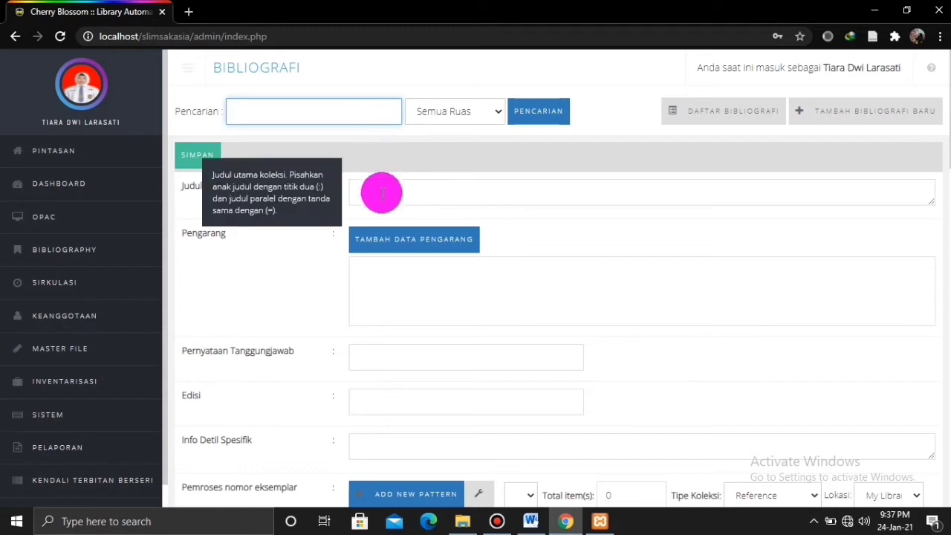
click(381, 193)
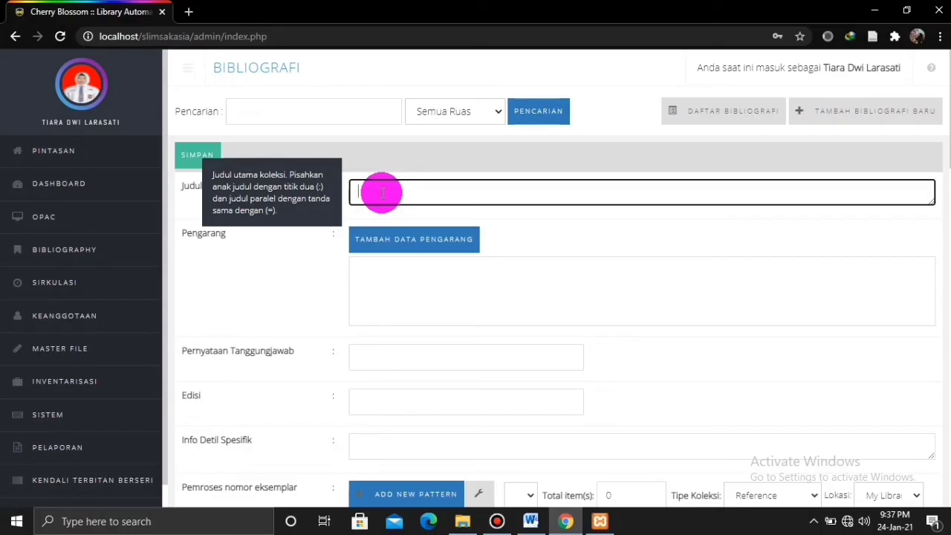
text(Fu)
text(isi Juni)
text(a)
text( : )
text(Gema )
text(Jiwa )
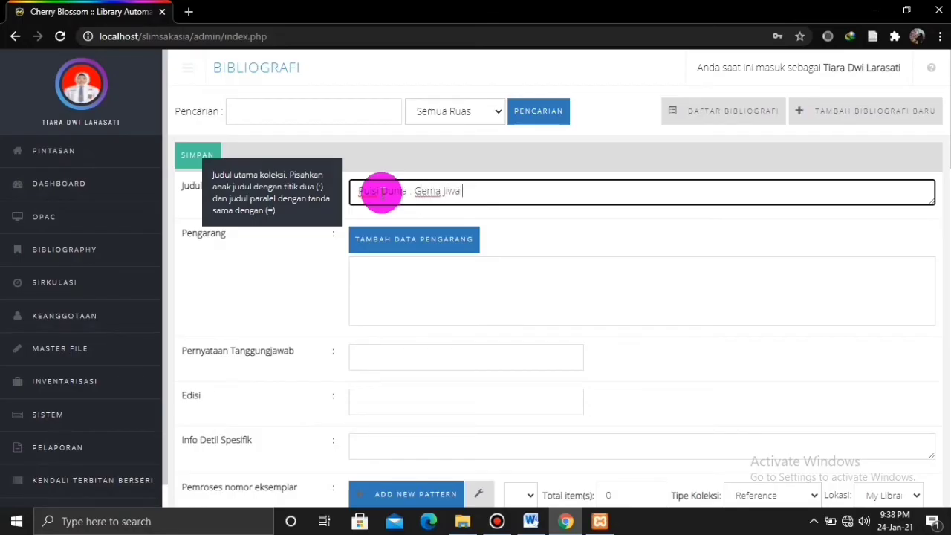
text(Slavia dan Latin Jilid 1)
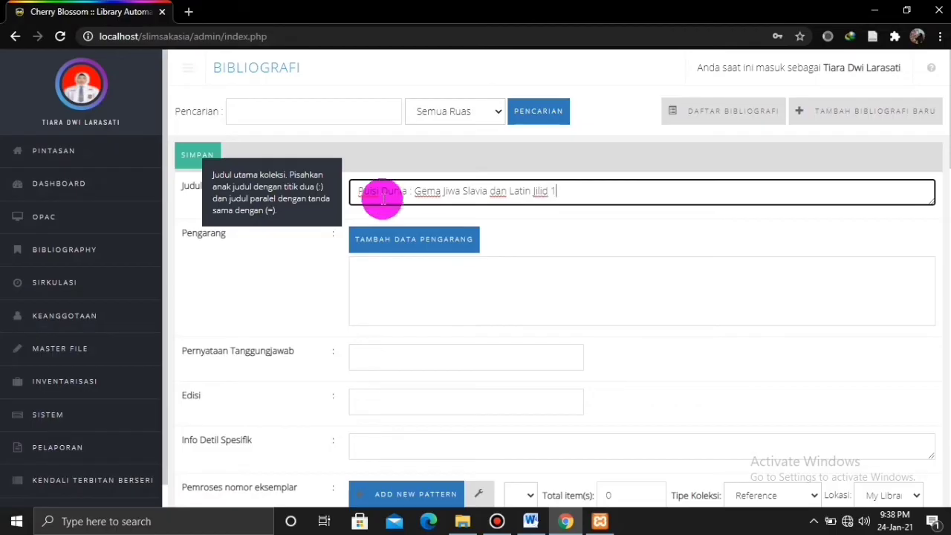
click(395, 243)
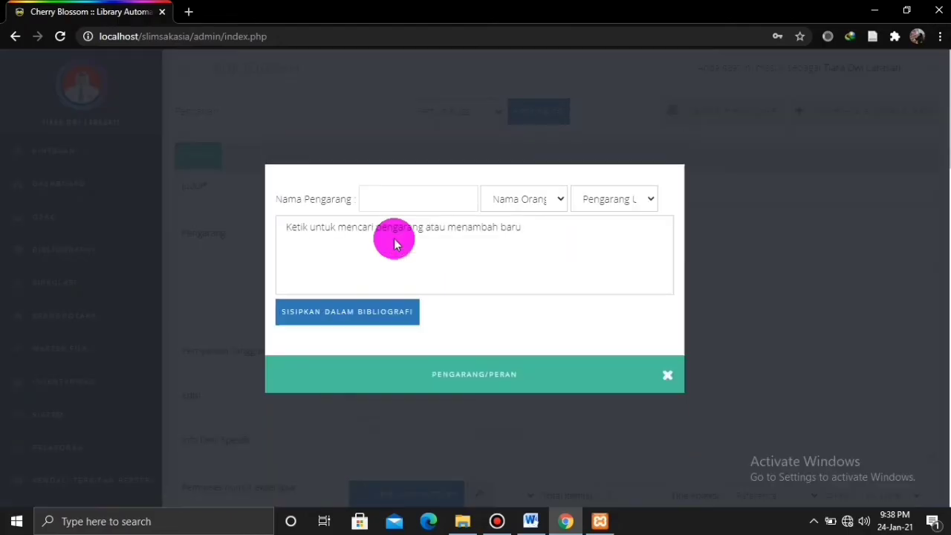
Insert the book's author as a Nama Orang, Pengarang Utama author into the bibliography.
click(410, 199)
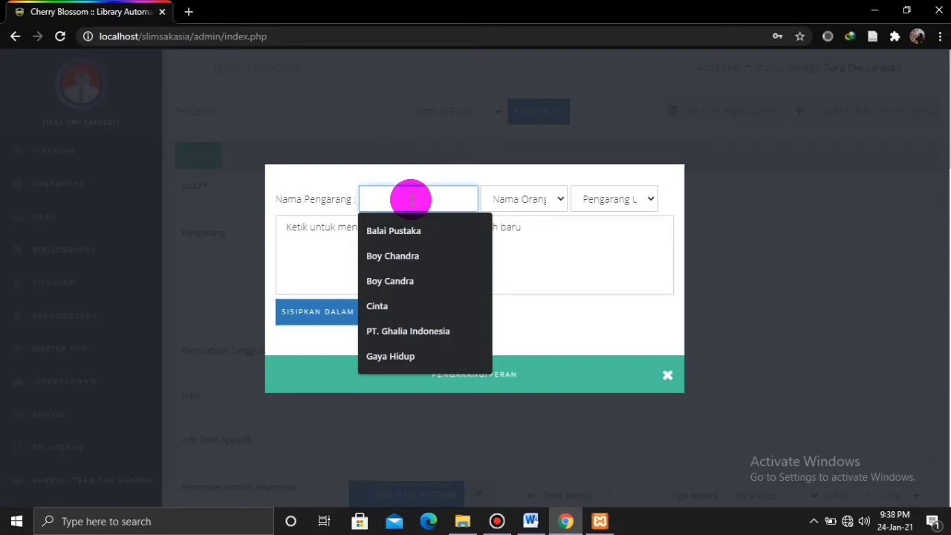
text(M. T)
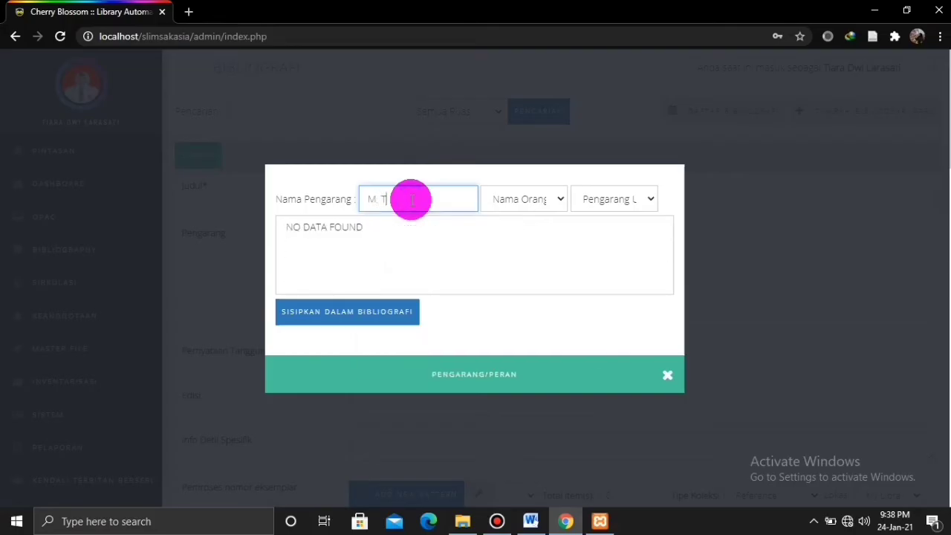
text(aslim Ali)
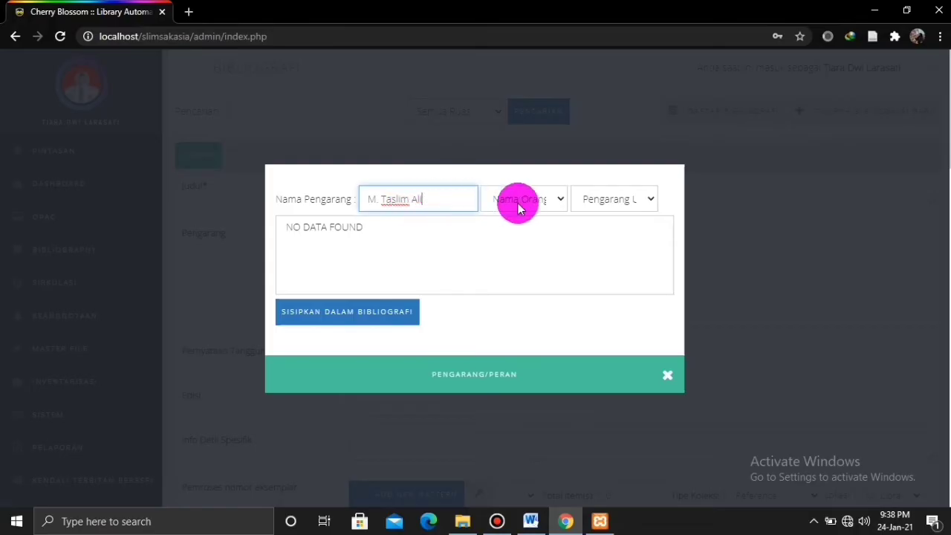
click(561, 199)
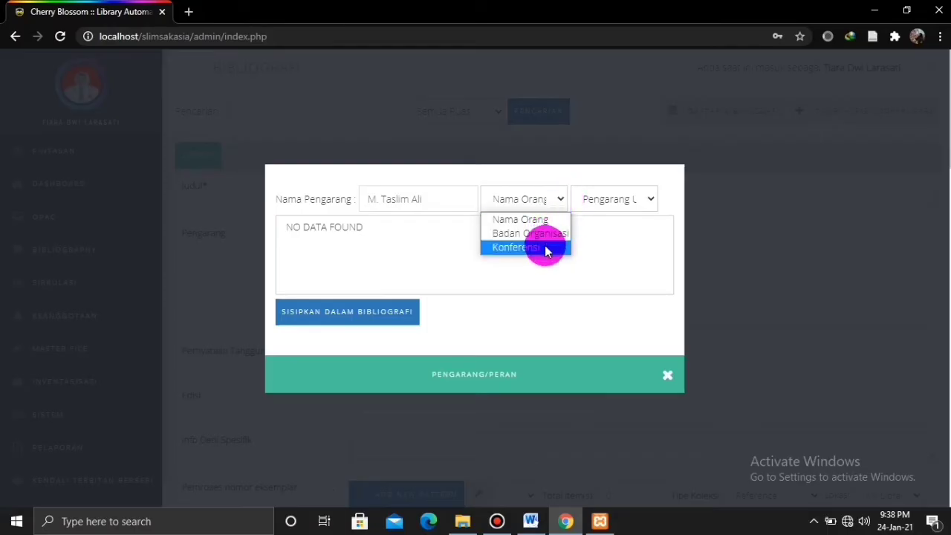
click(613, 208)
click(612, 208)
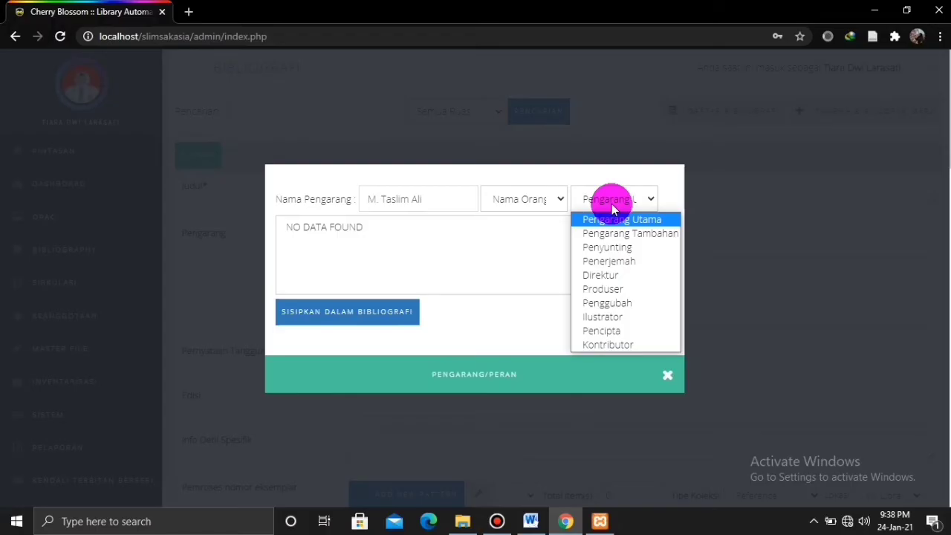
click(517, 274)
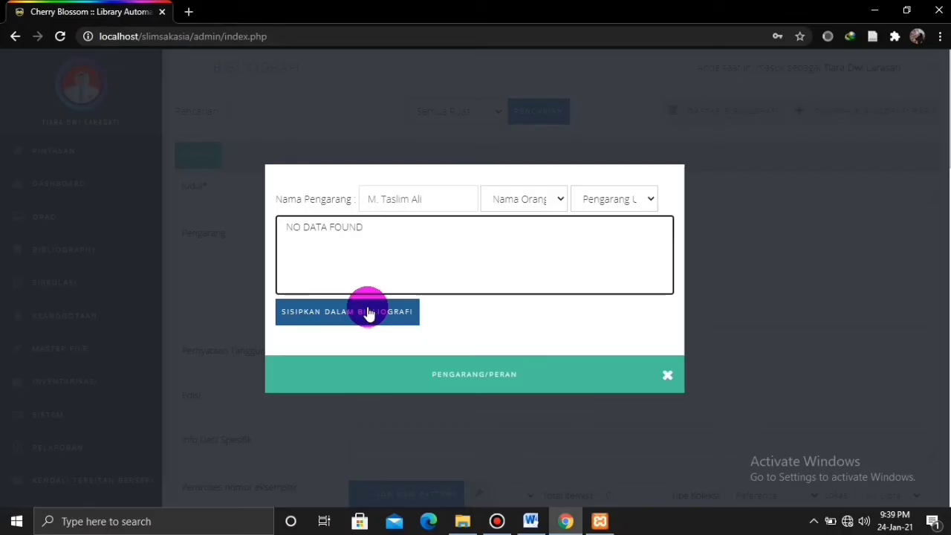
click(369, 313)
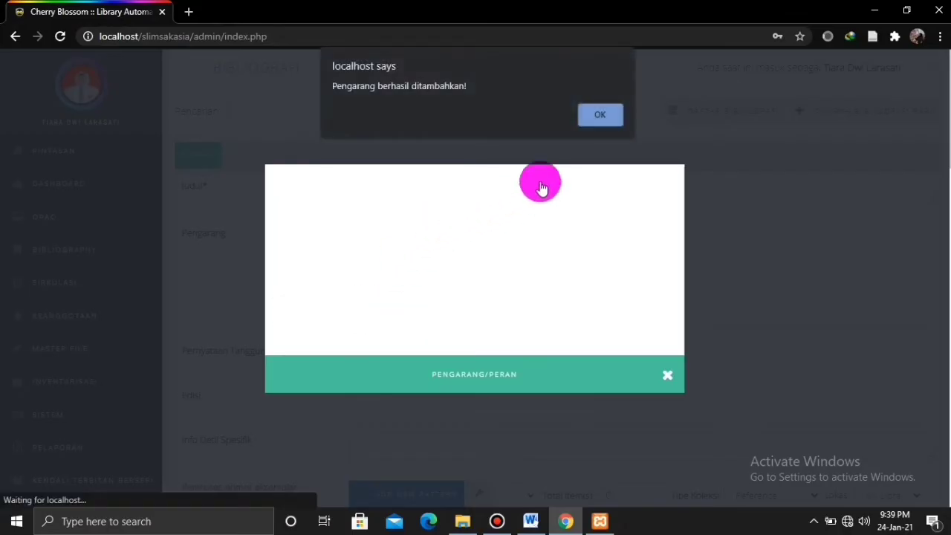
click(599, 118)
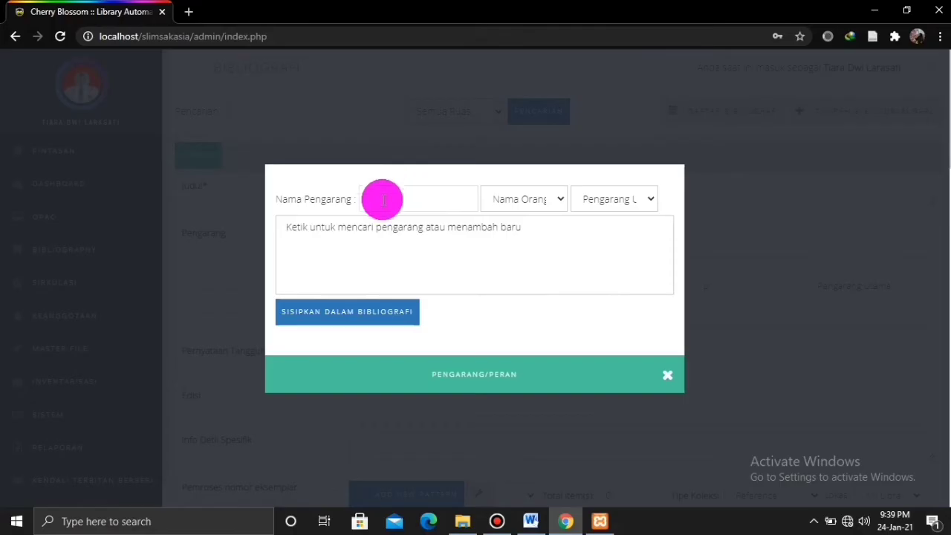
click(604, 202)
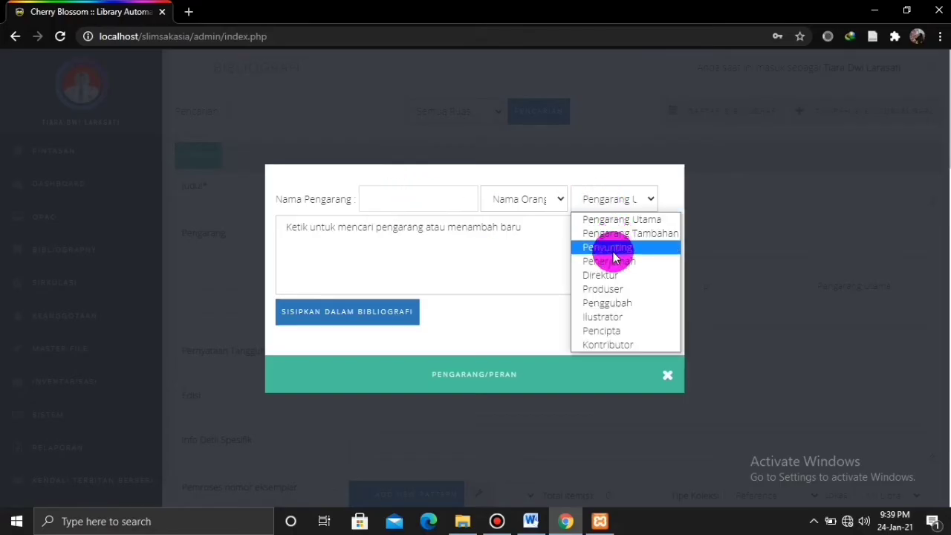
click(525, 267)
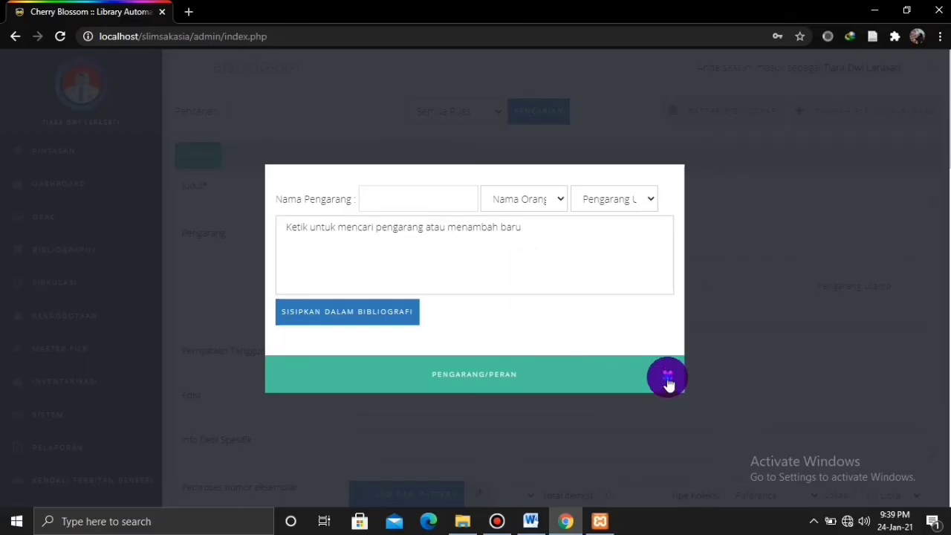
click(668, 380)
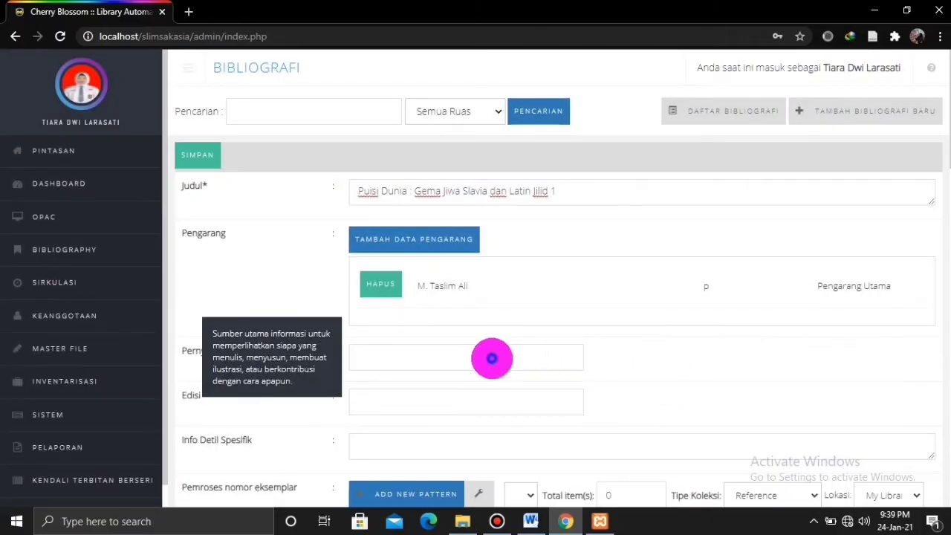
Enter the author's name as Pernyataan Tanggungjawab and cet.7 as the Edisi.
click(492, 359)
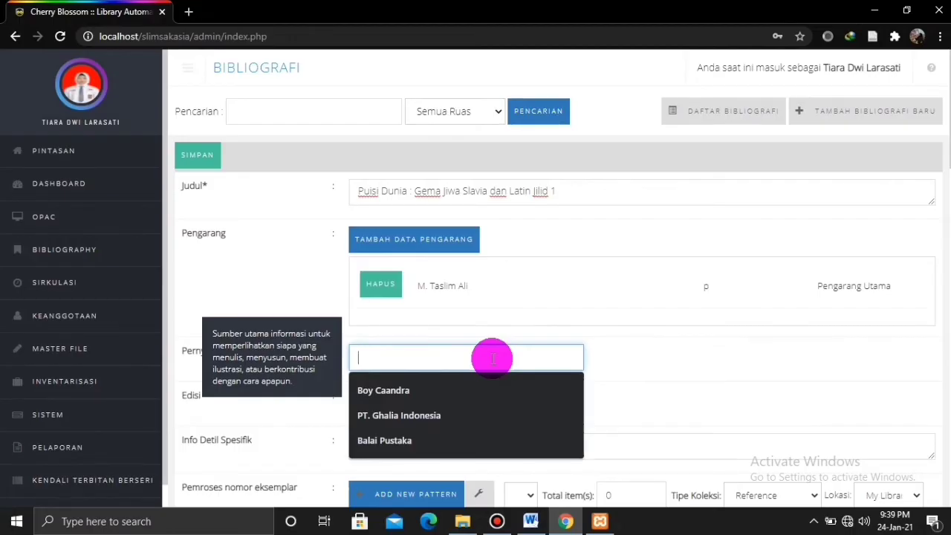
text(M. T)
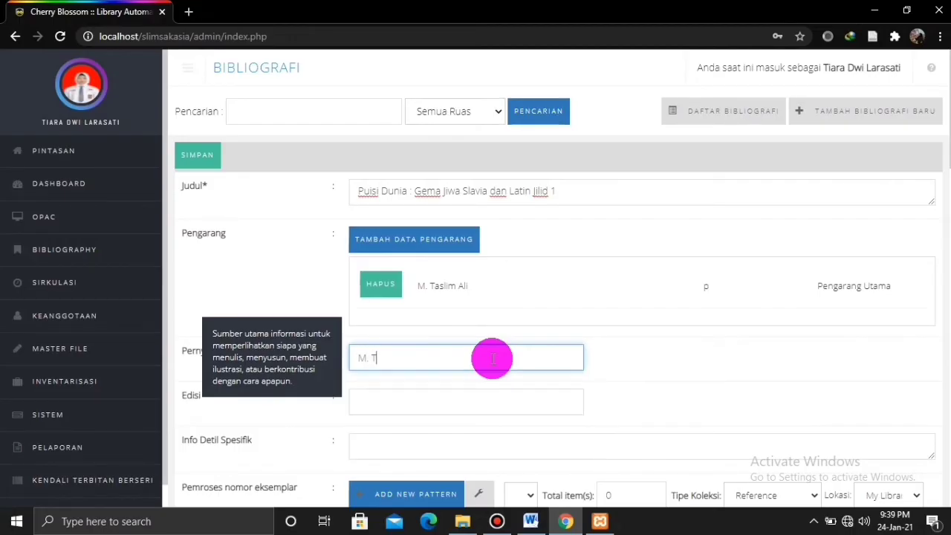
text(aslim Ali)
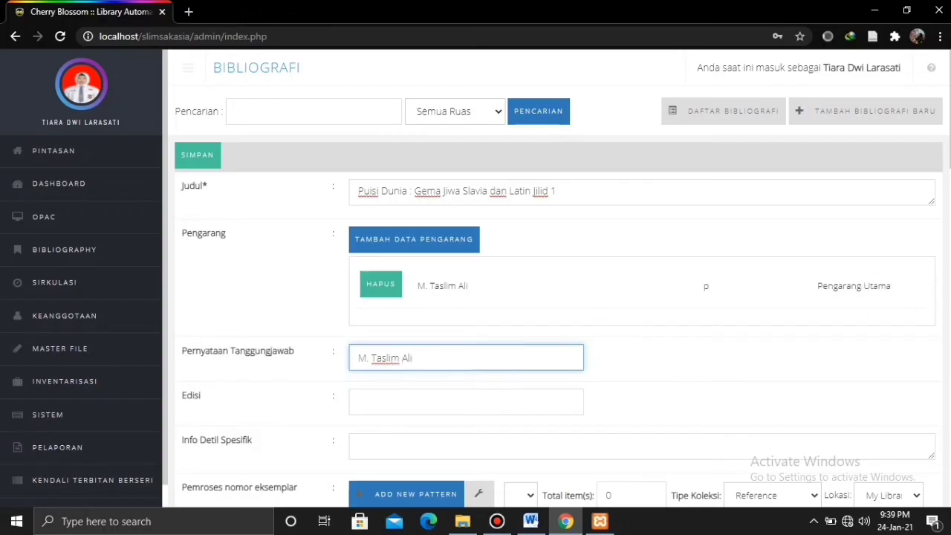
scroll(557, 282, down, 3)
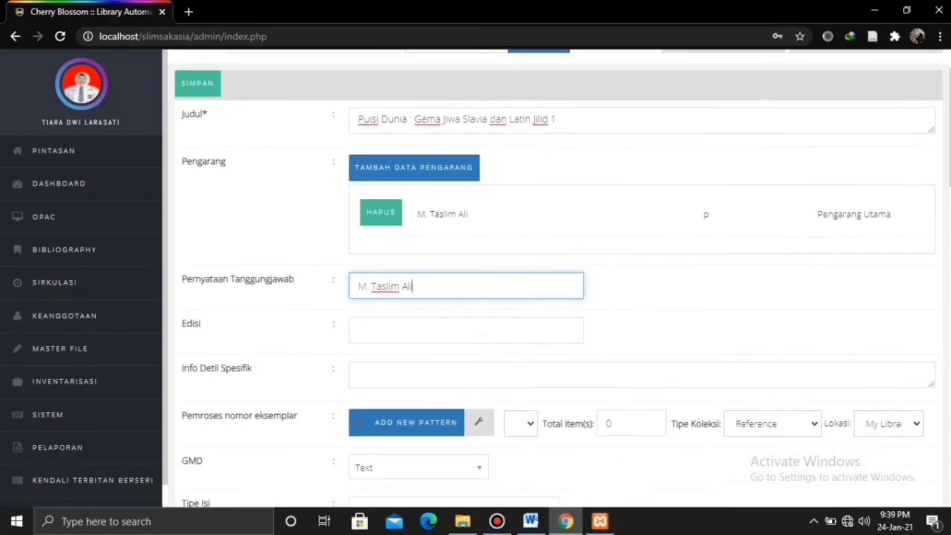
scroll(939, 236, down, 2)
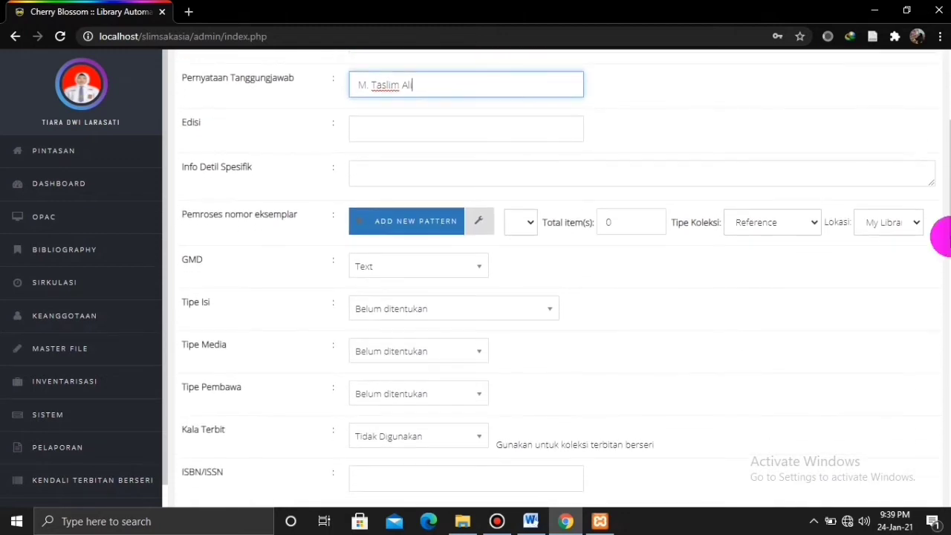
mouse_move(410, 126)
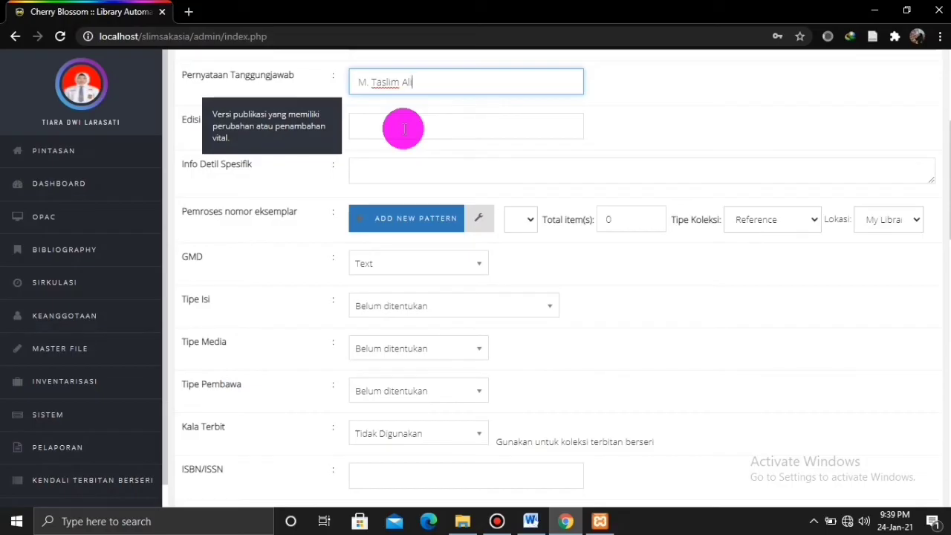
click(403, 129)
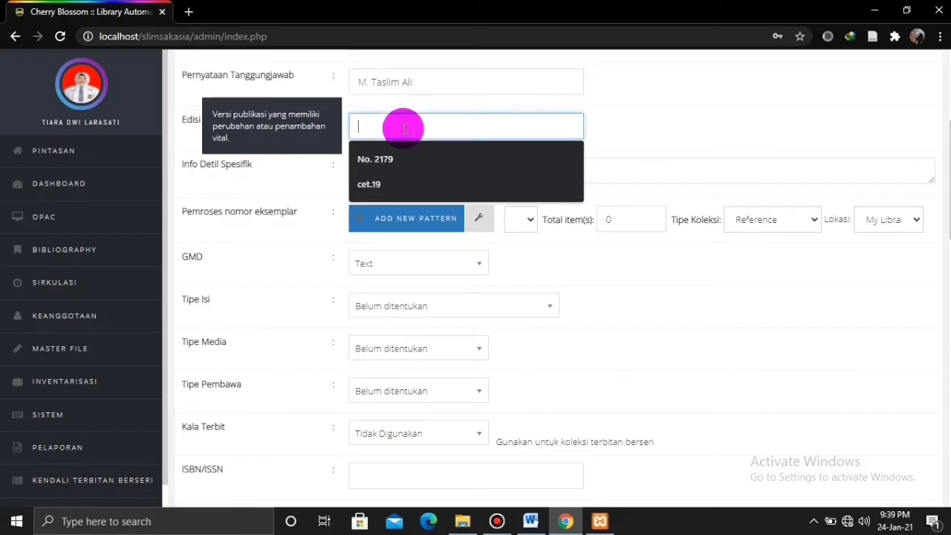
text(cet)
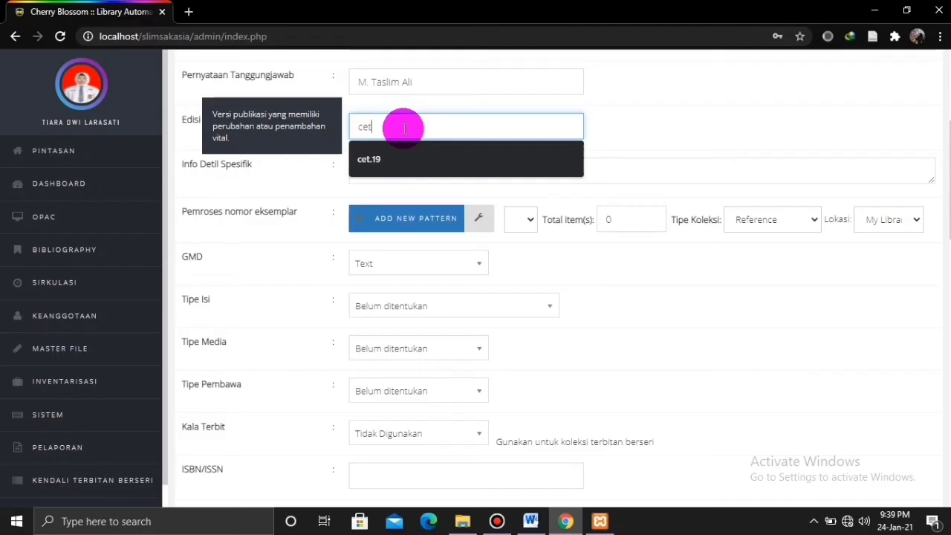
text(.7)
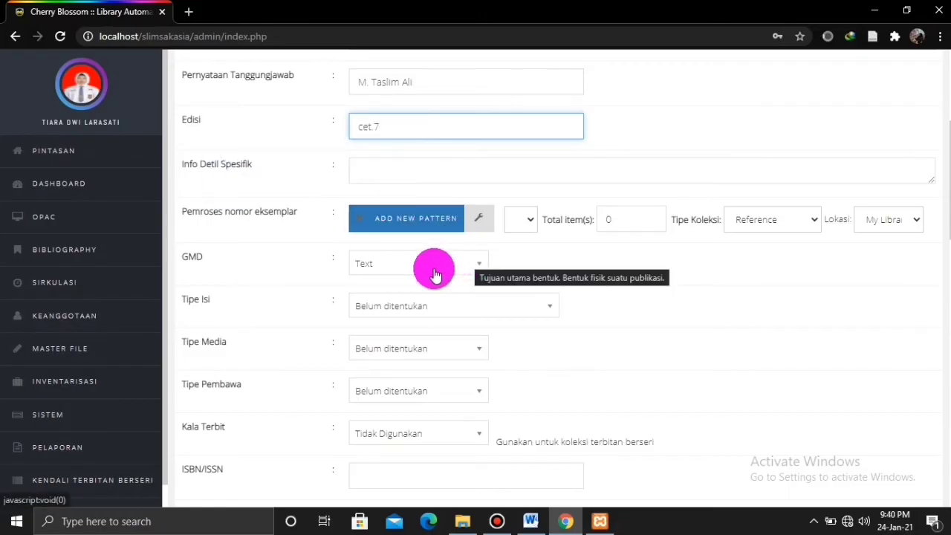
Choose 'text' as the record's Tipe Isi.
click(439, 302)
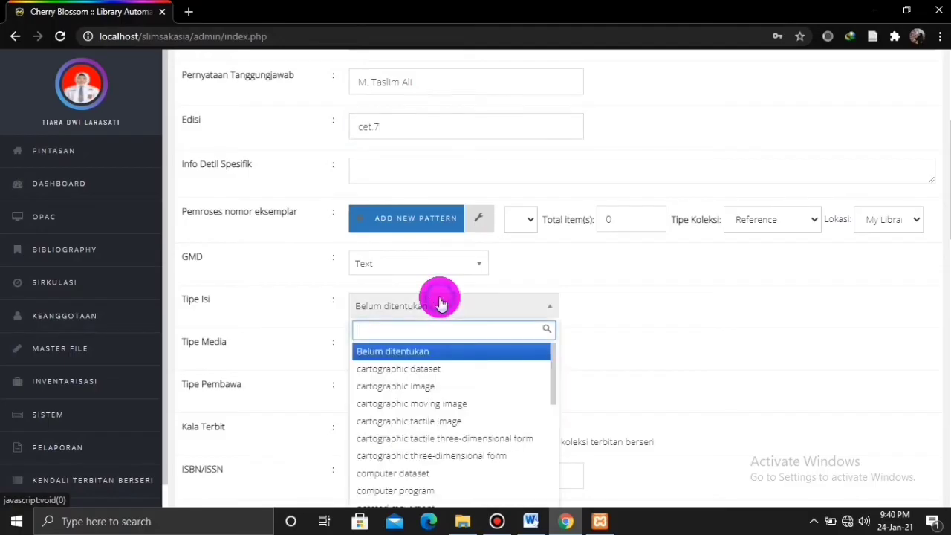
text(text)
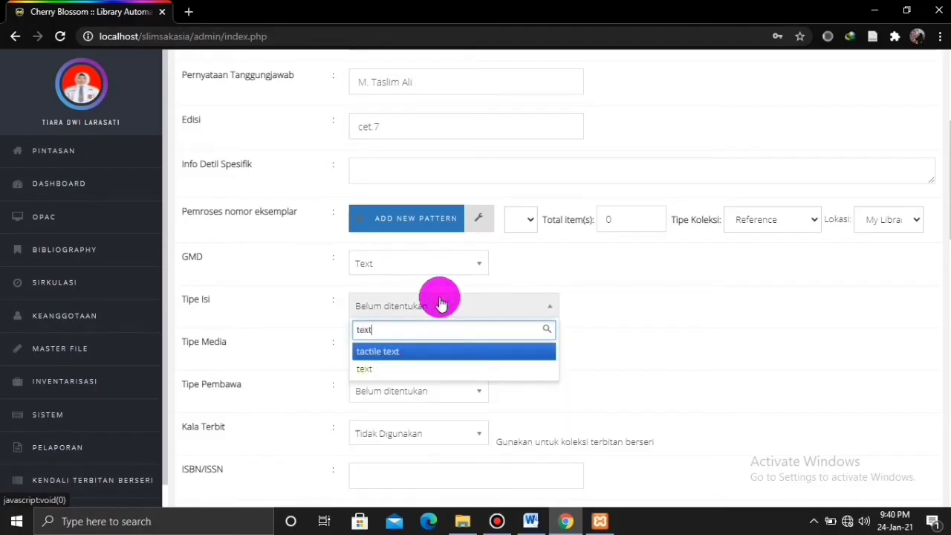
key(Down)
key(Return)
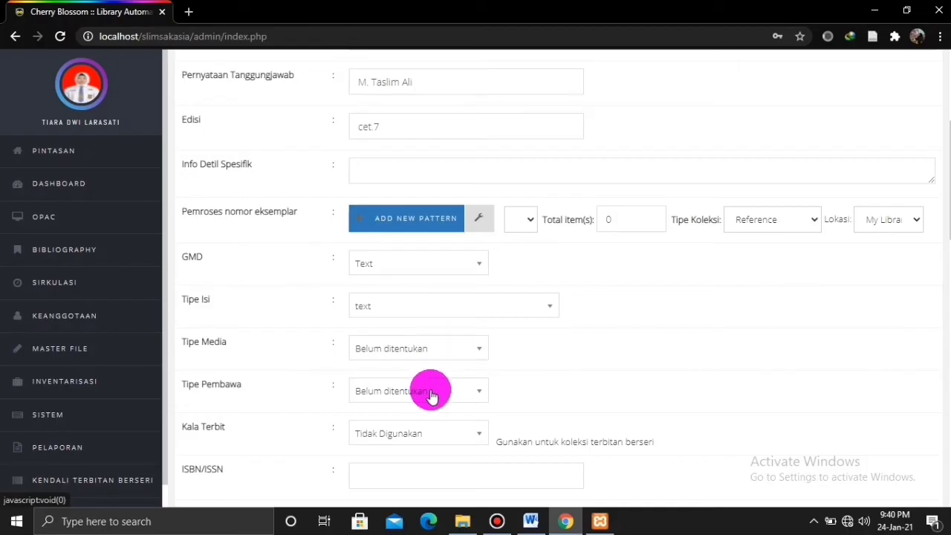
scroll(498, 194, down, 3)
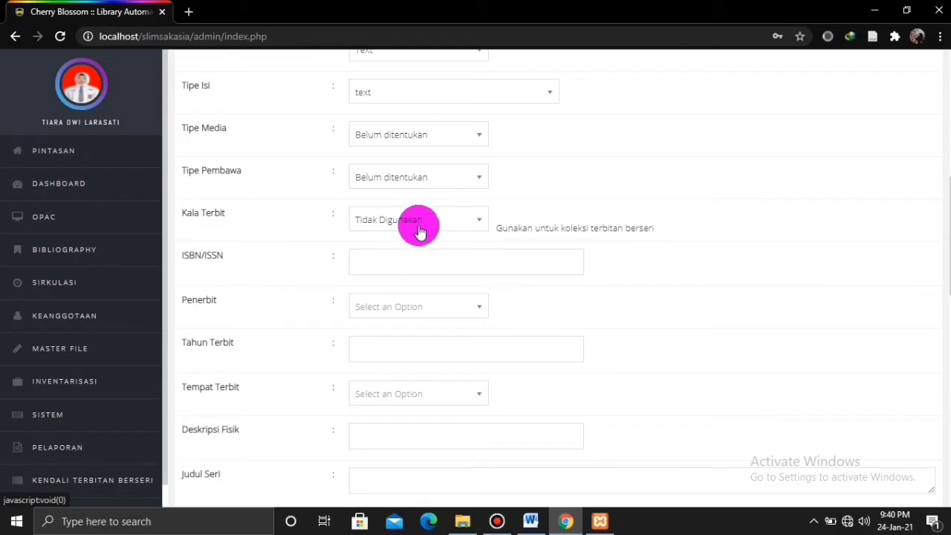
mouse_move(414, 260)
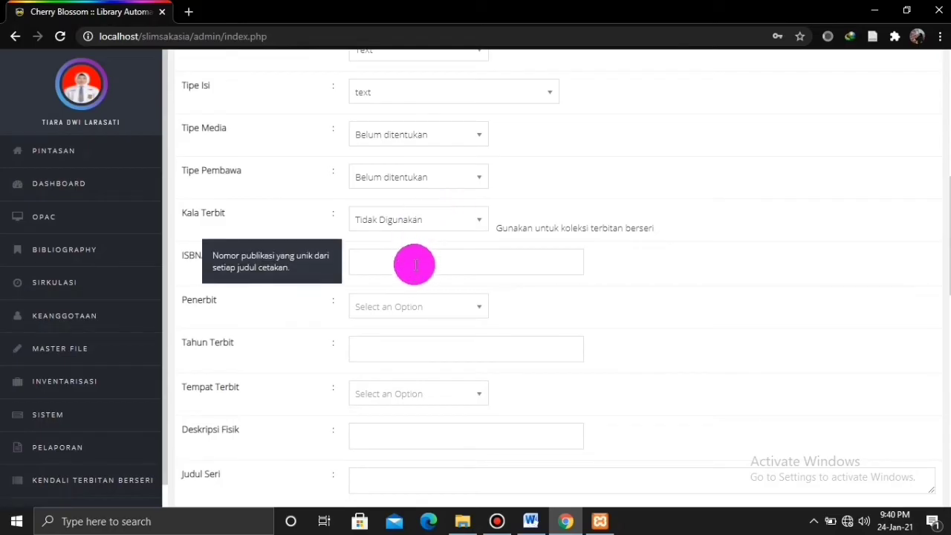
click(414, 265)
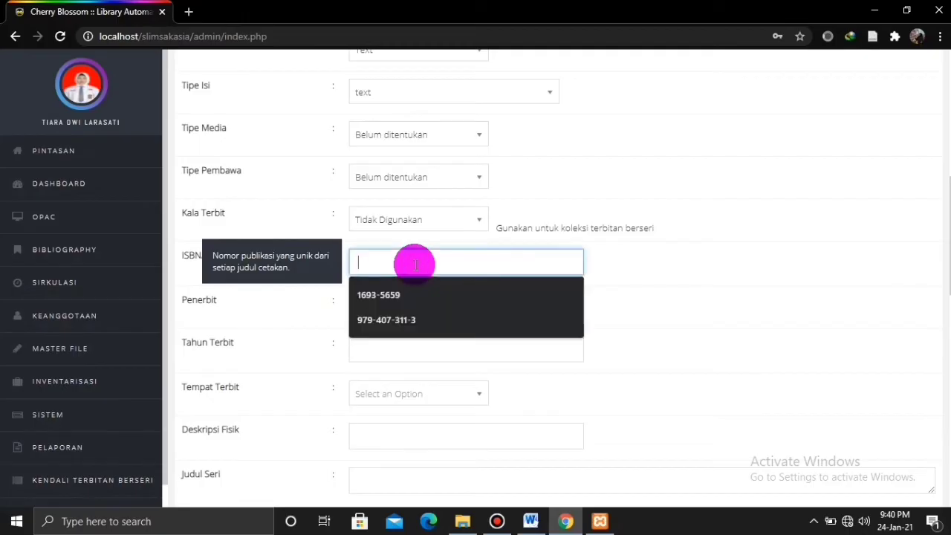
text(97)
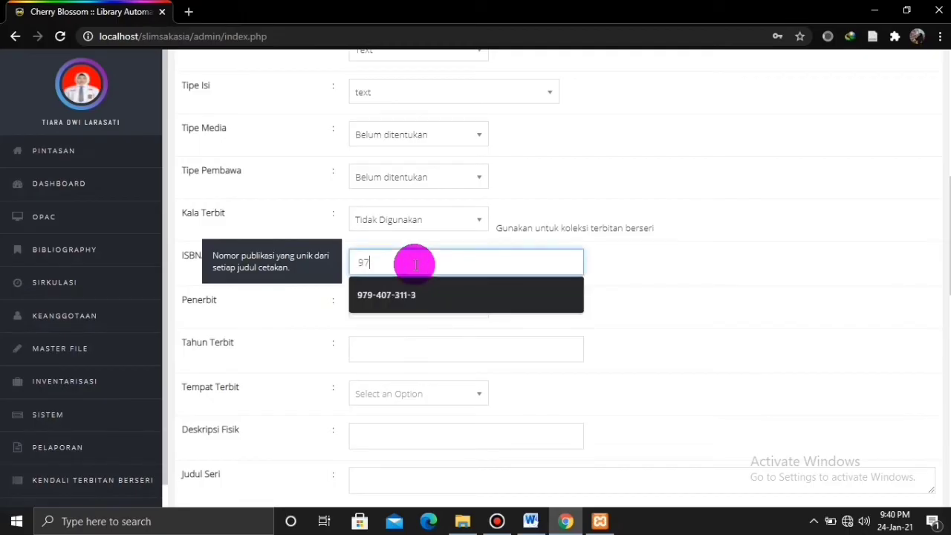
text(9-407-567)
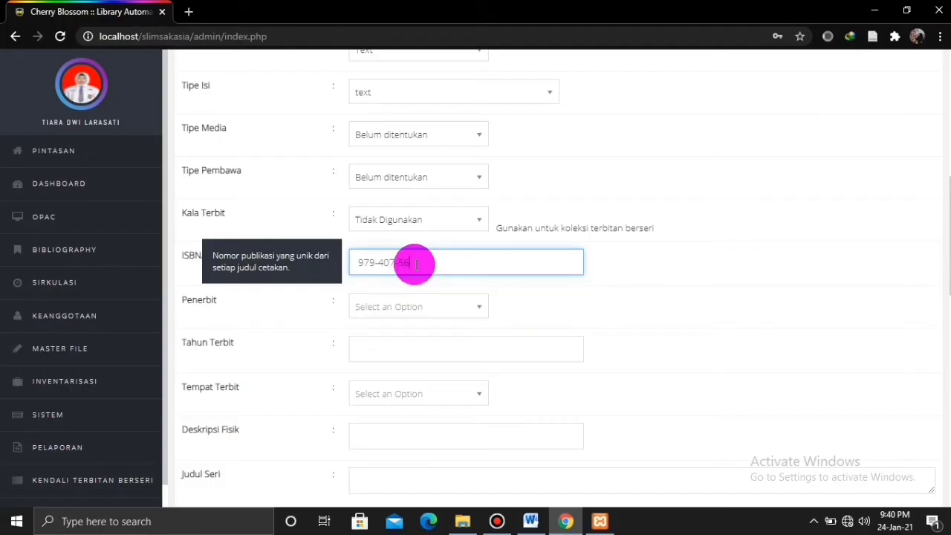
text(-1)
click(418, 305)
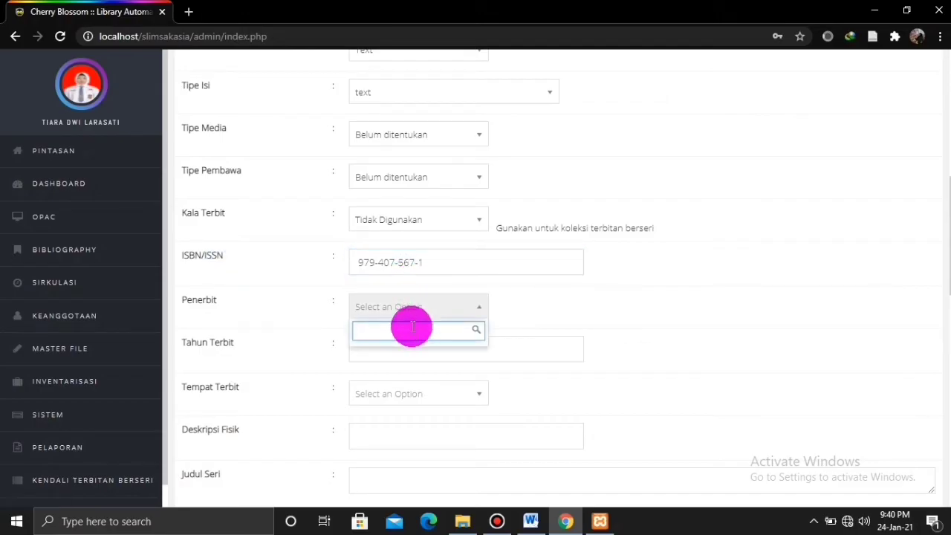
text(Bal)
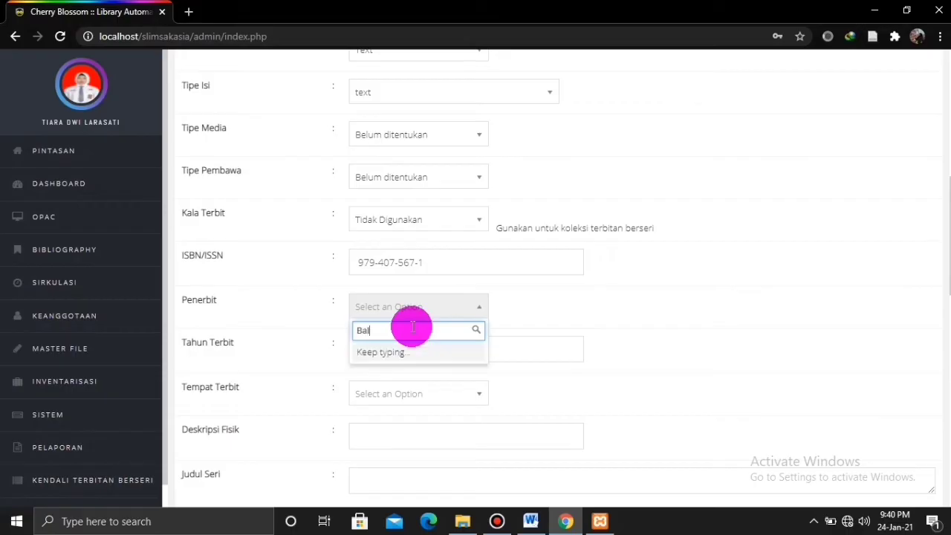
text(ai Pustaka)
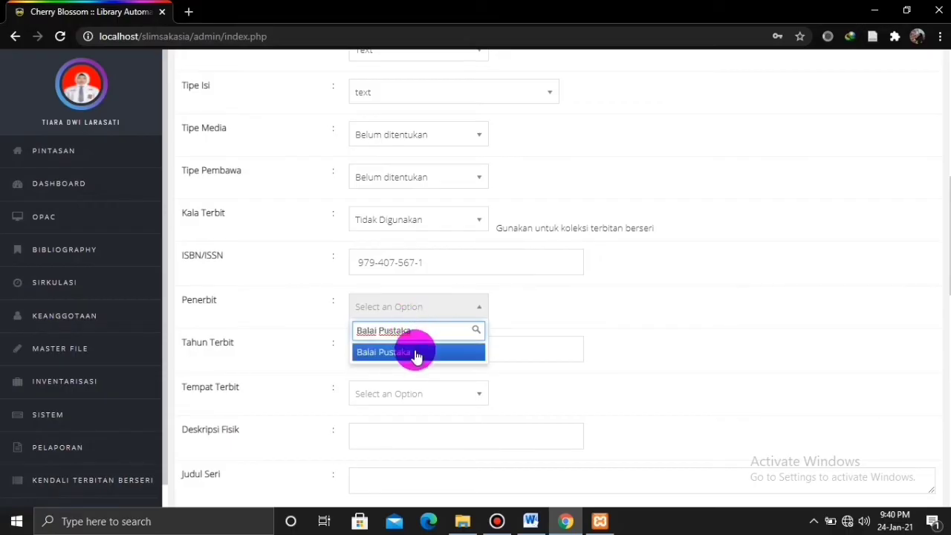
click(414, 354)
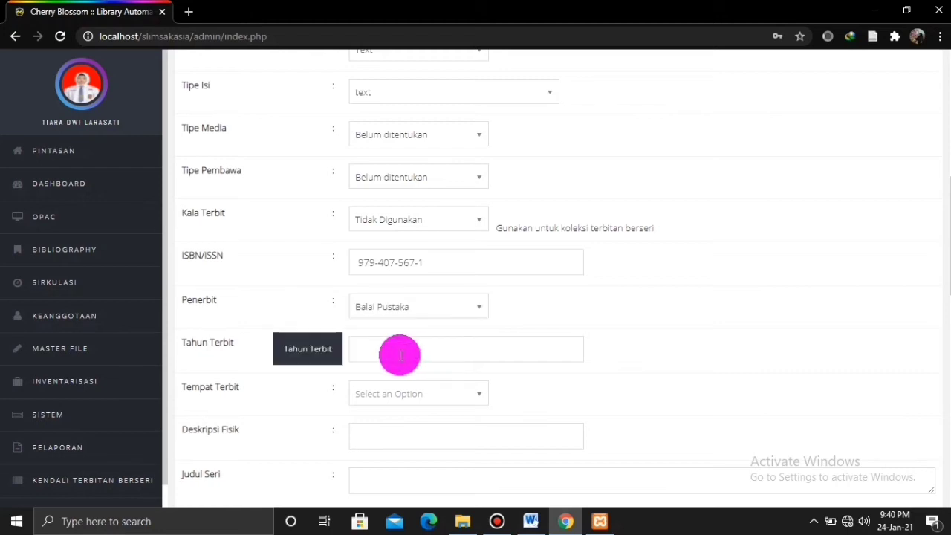
Set Tahun Terbit to 2011 and Tempat Terbit to Jakarta.
click(400, 355)
text(20)
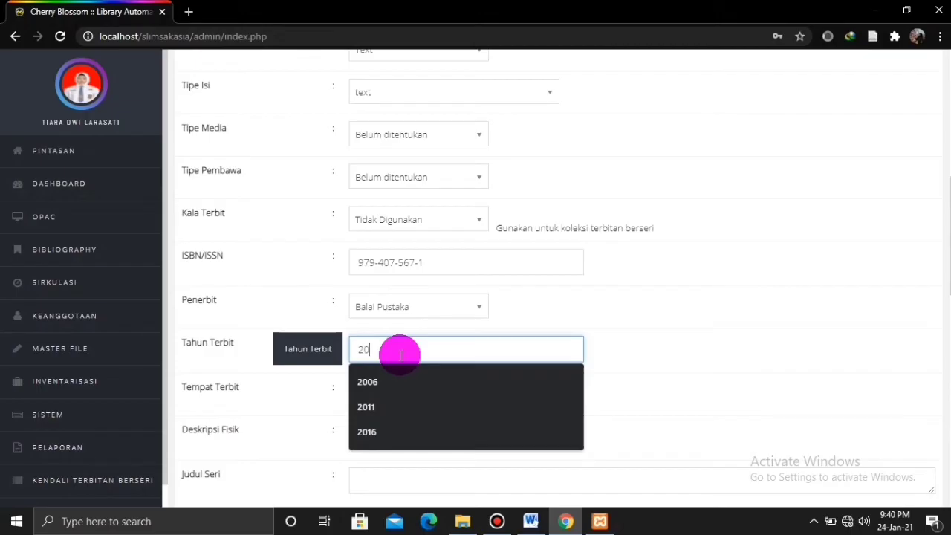
text(11)
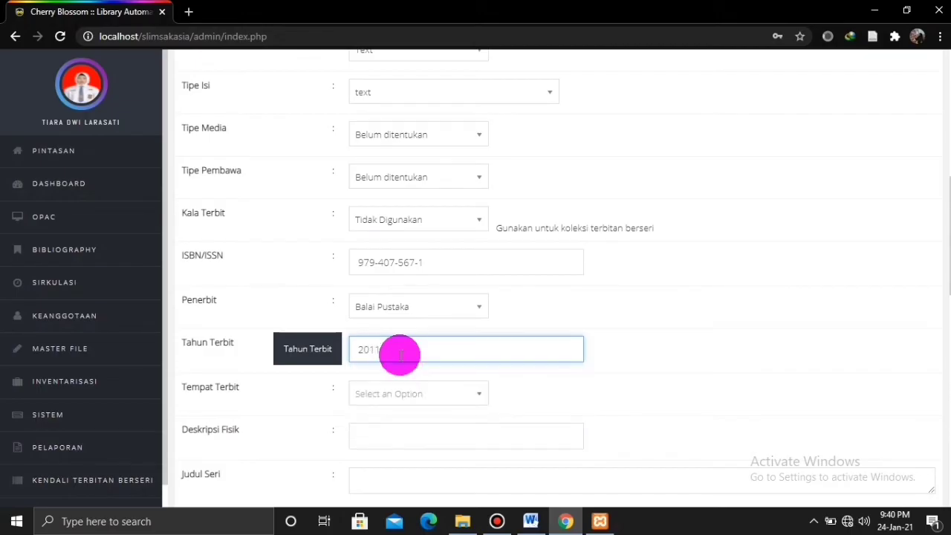
click(415, 399)
text(Jakarta)
click(402, 441)
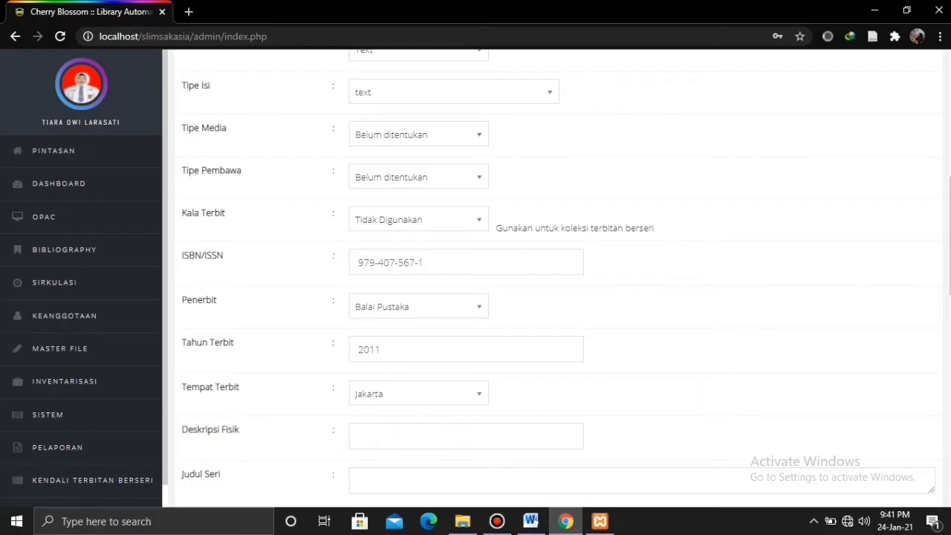
Enter 'xviii, 222 hlm.; 21 cm.' as the Deskripsi Fisik.
scroll(941, 378, down, 3)
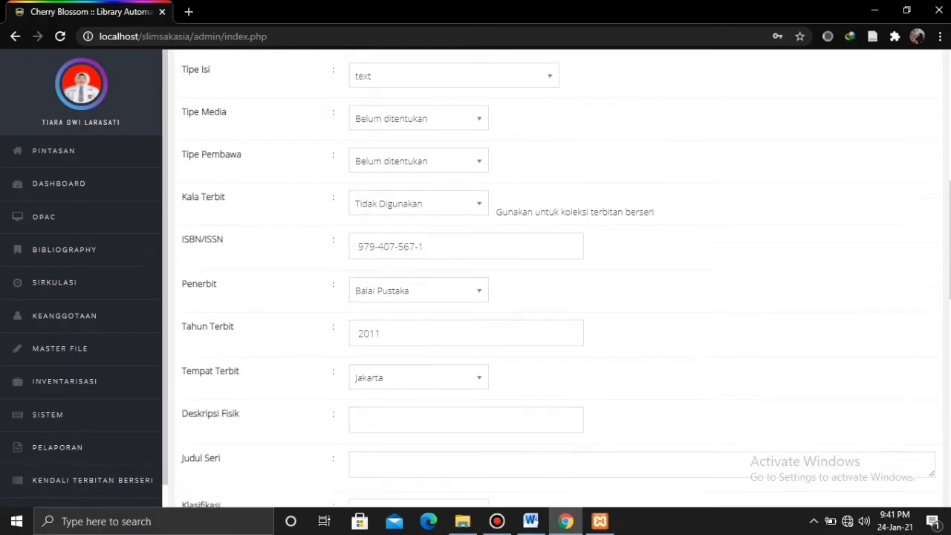
click(521, 240)
text(x)
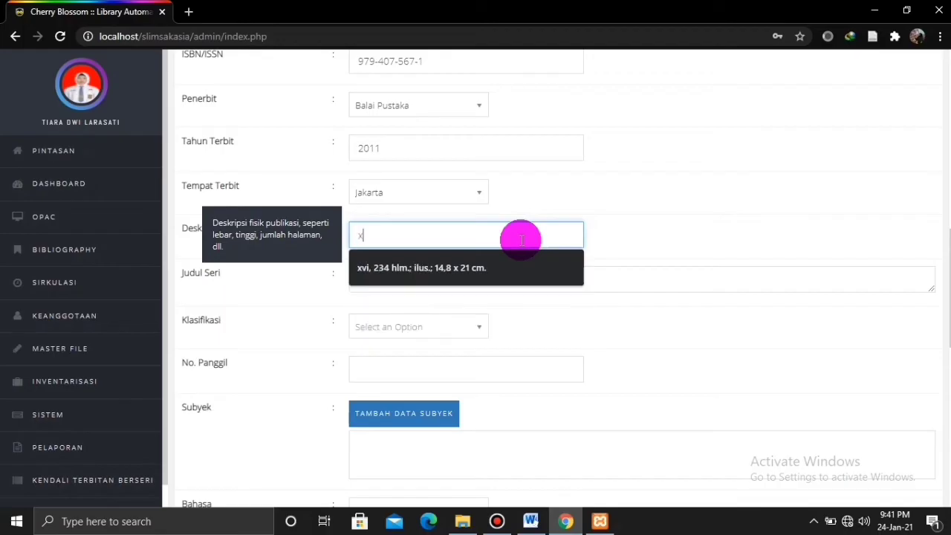
text(vii)
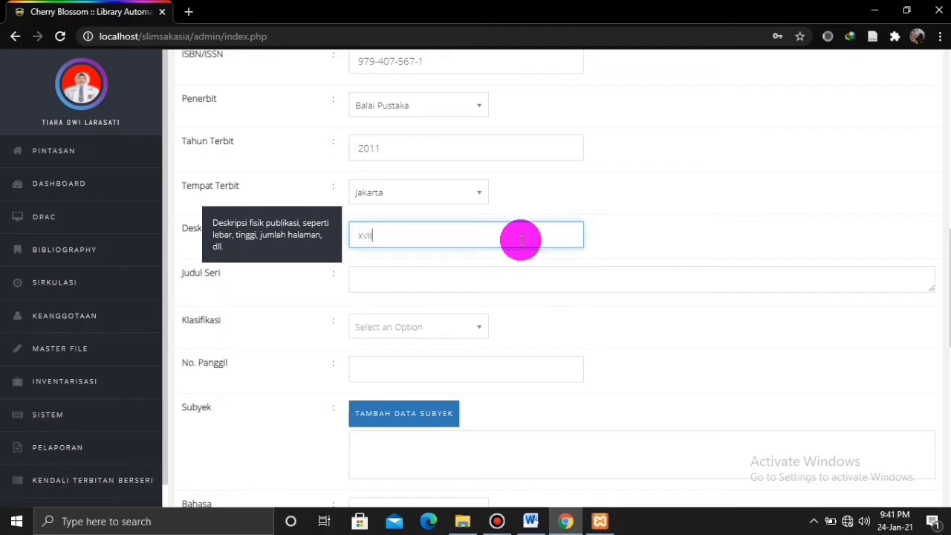
text(i, 222 hlm.; )
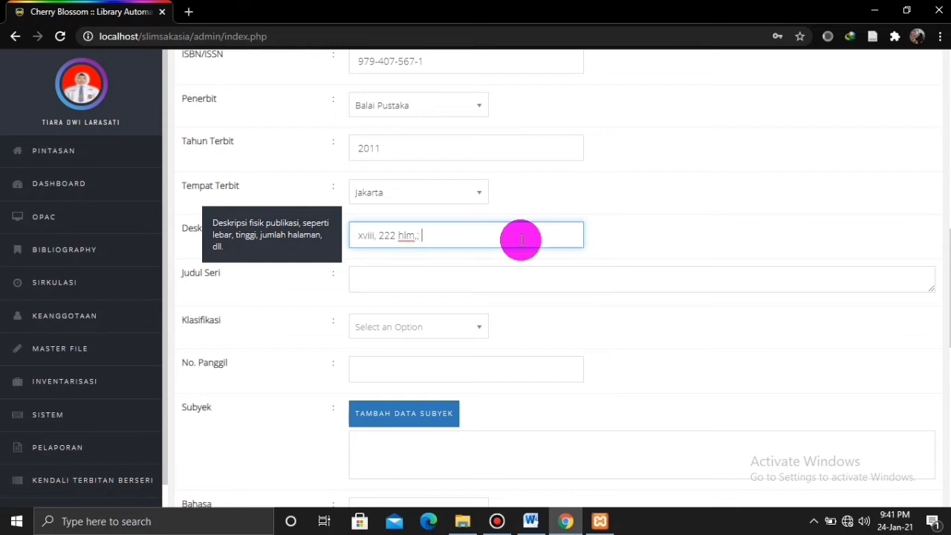
text(21 cm)
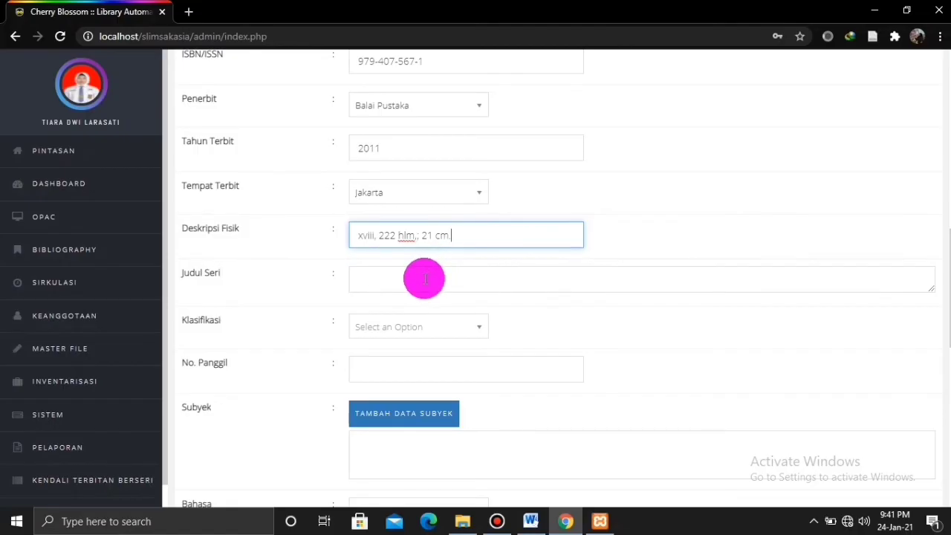
text(.)
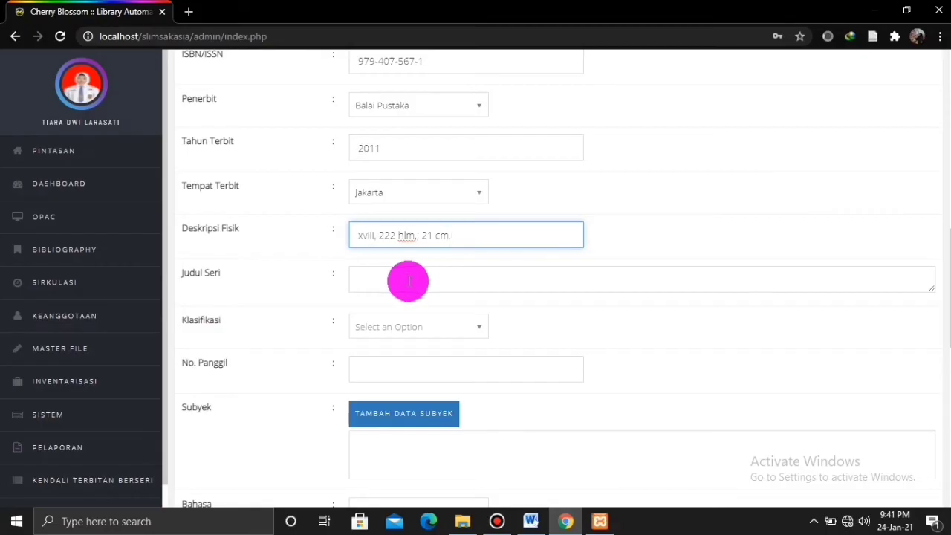
Add 508.1 as a new Klasifikasi for the record.
click(407, 327)
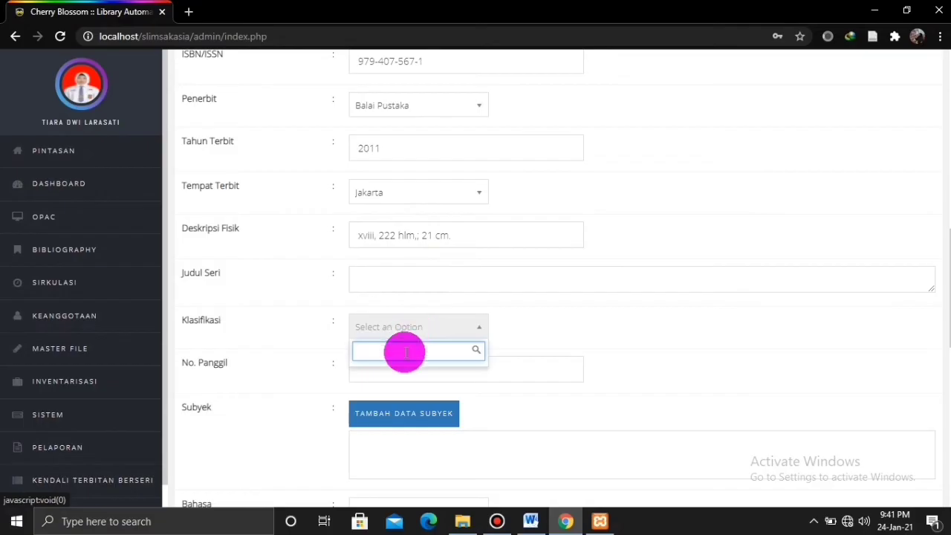
text(5)
key(BackSpace)
text(5081)
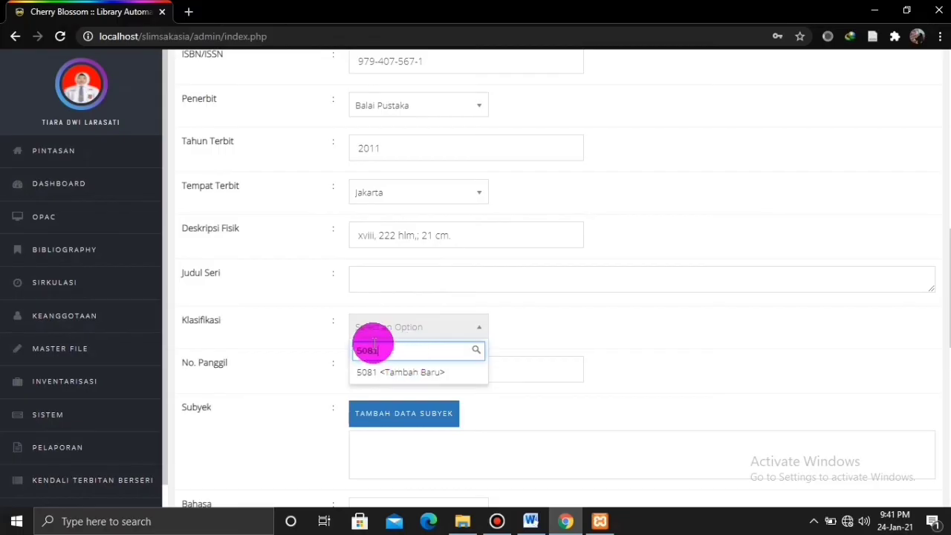
double_click(375, 349)
text(.)
click(385, 372)
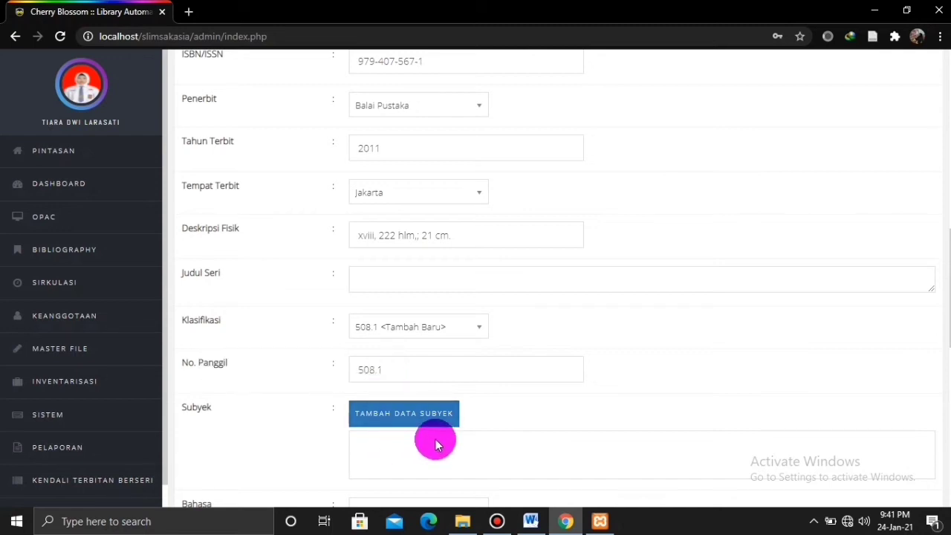
scroll(940, 356, down, 2)
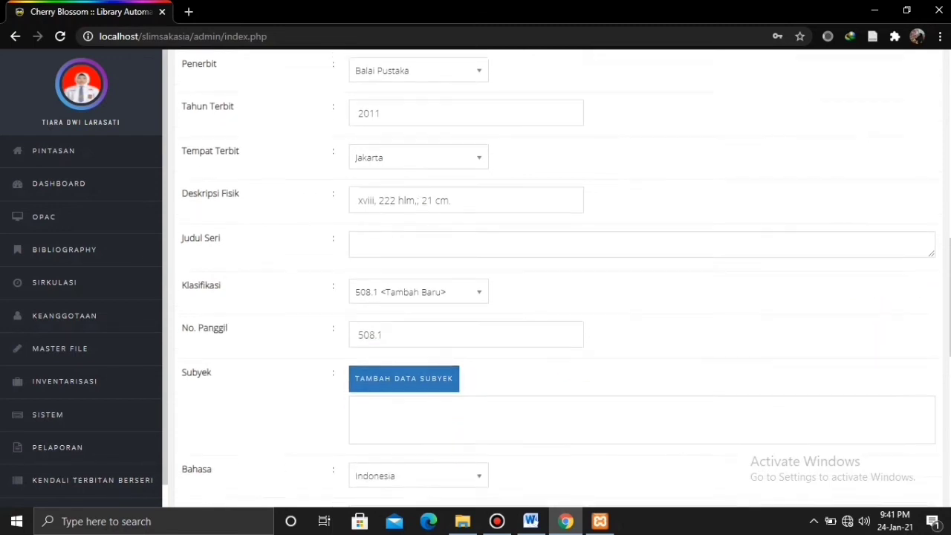
Add the subject 'Puisi - kumpulan' to the book record and confirm the insertion.
click(416, 286)
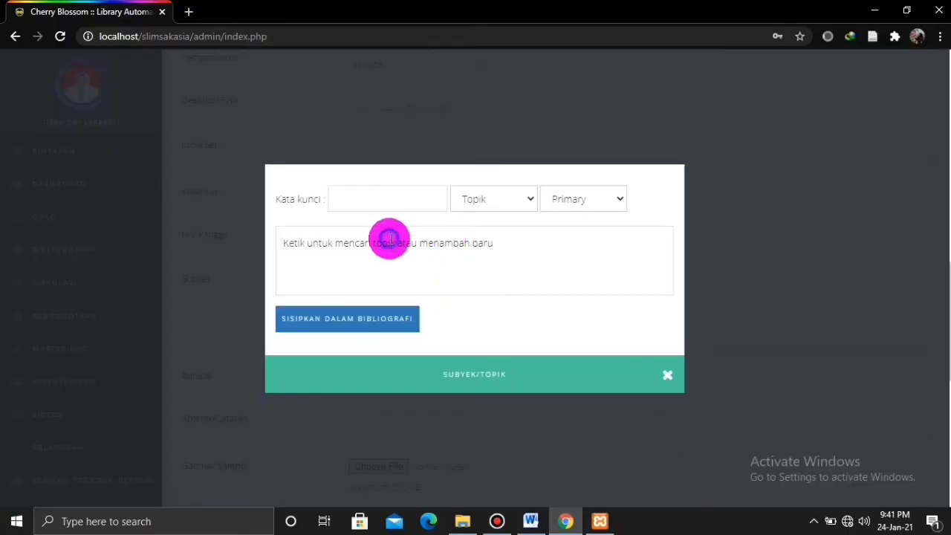
click(398, 194)
text(Pui)
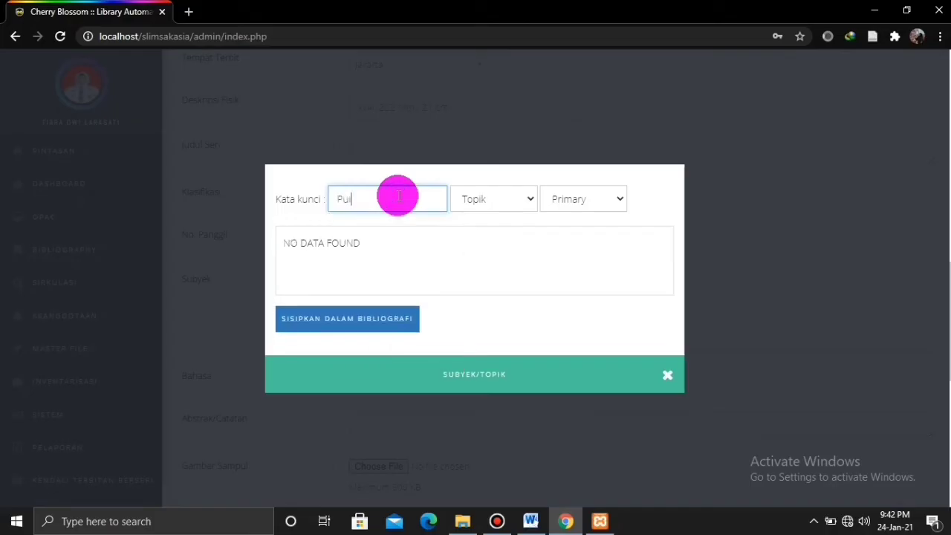
text(si - kumpulan)
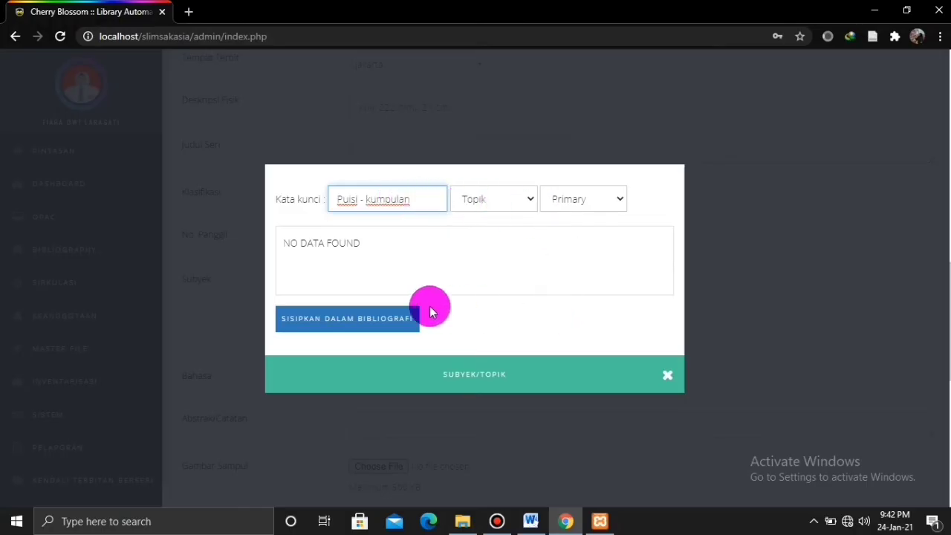
click(380, 321)
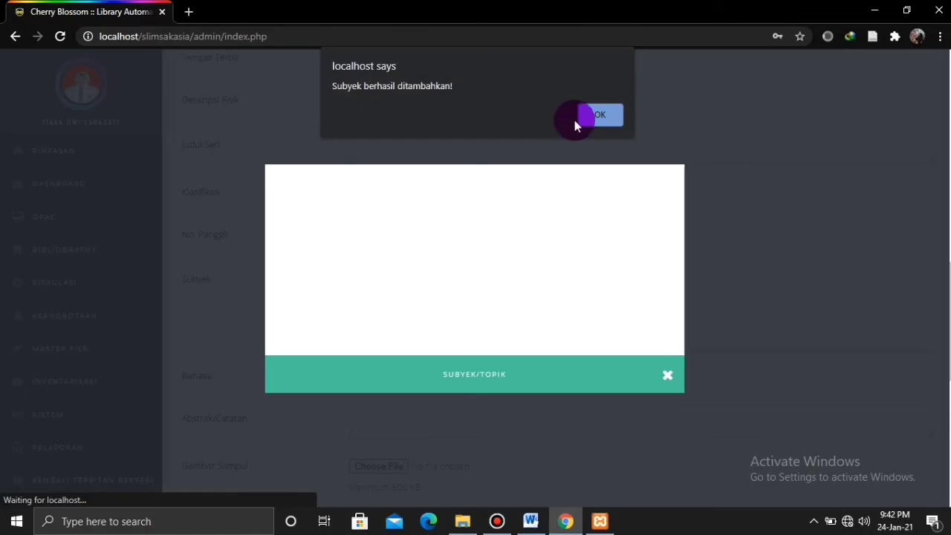
click(592, 115)
click(667, 376)
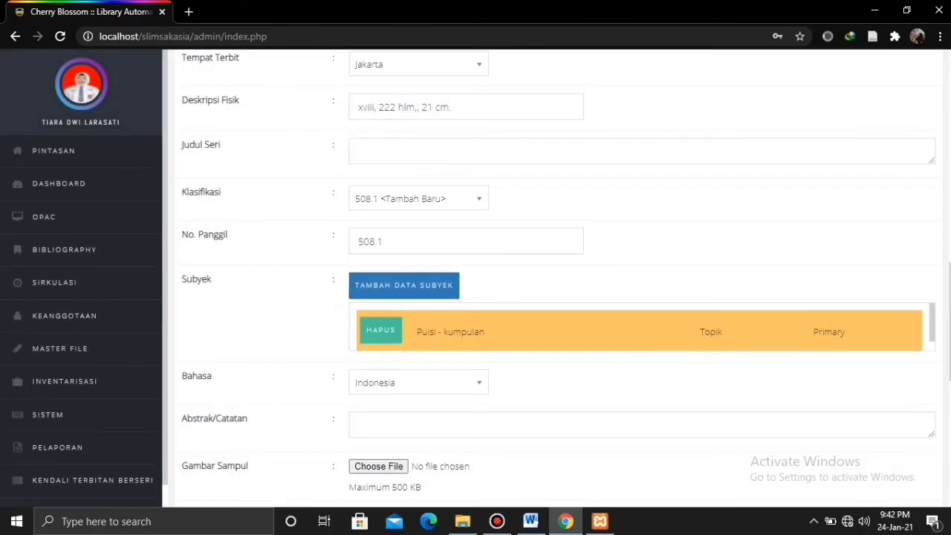
Enter the abstract 'Buku ini berisi tentang kumpulan puisi-puisi dunia' in Abstrak/Catatan.
scroll(404, 287, down, 2)
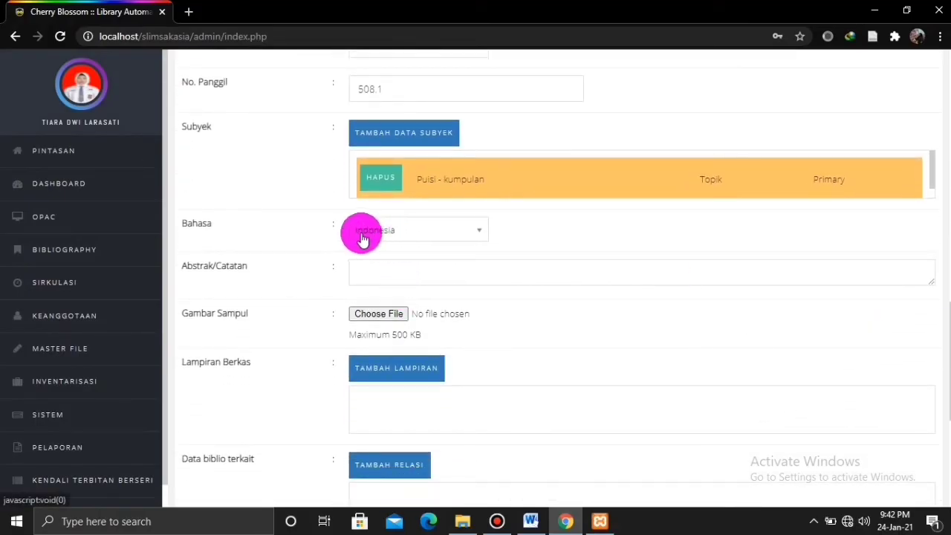
click(390, 274)
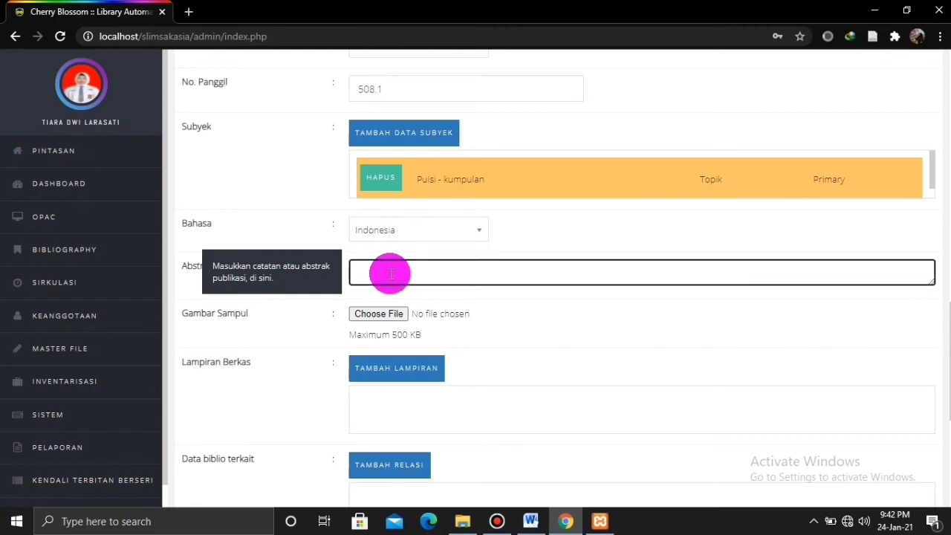
text(Buku in)
text(i berisi s)
text( tre)
text(tang)
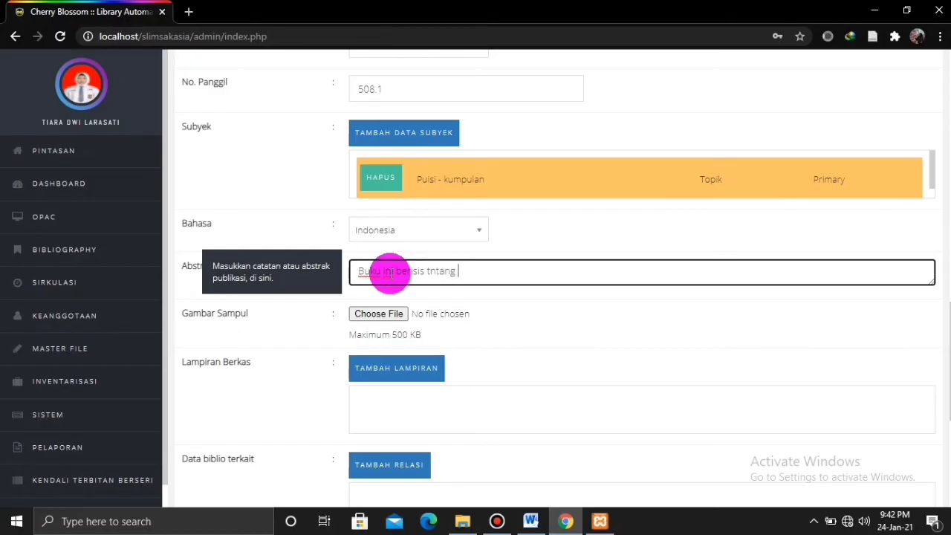
text(ntang kumpulan puisi-puis)
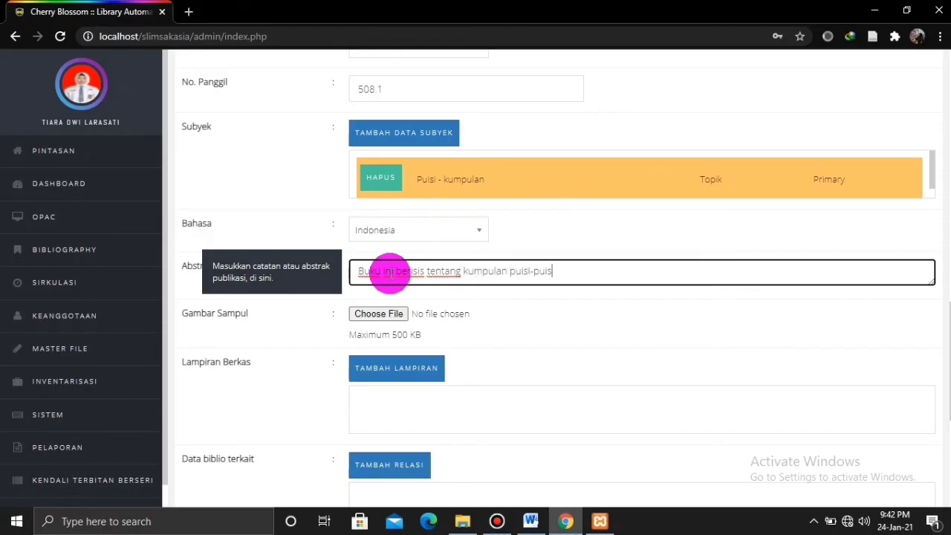
text(i dunia.)
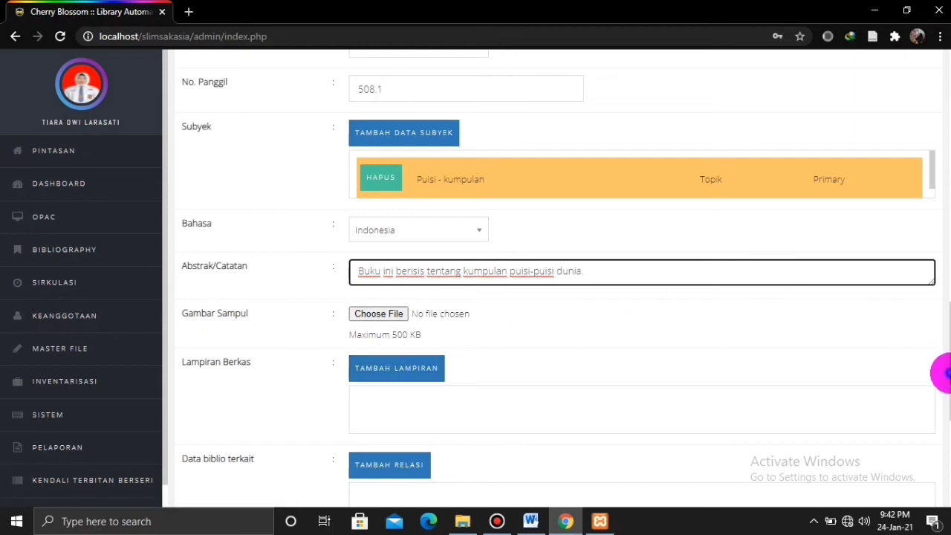
scroll(937, 371, down, 1)
Turn on homepage promotion for Puisi Dunia and save the new bibliography record.
scroll(559, 280, down, 3)
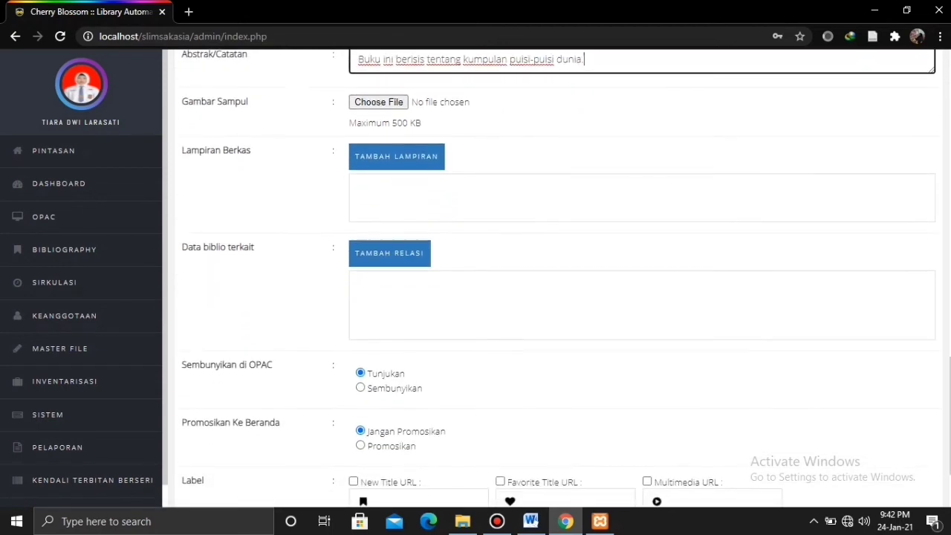
scroll(941, 435, down, 1)
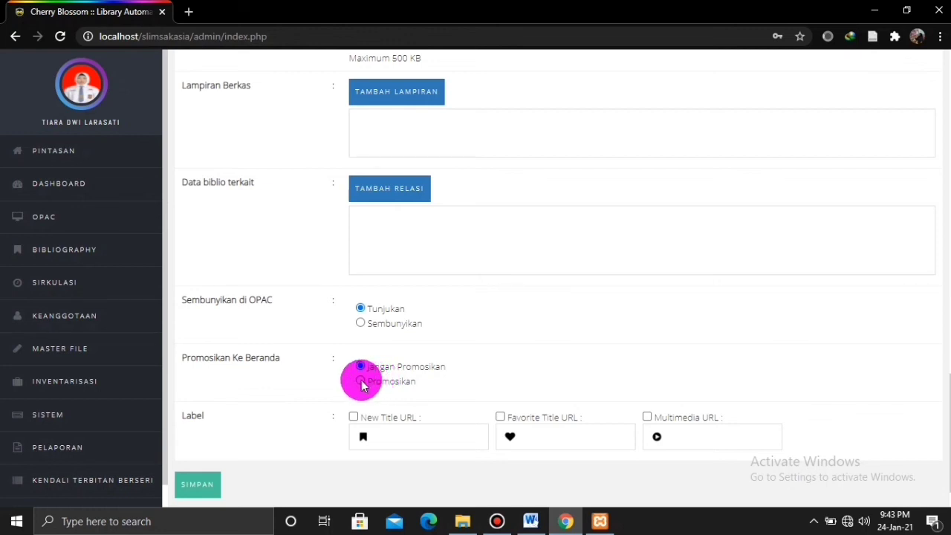
click(360, 381)
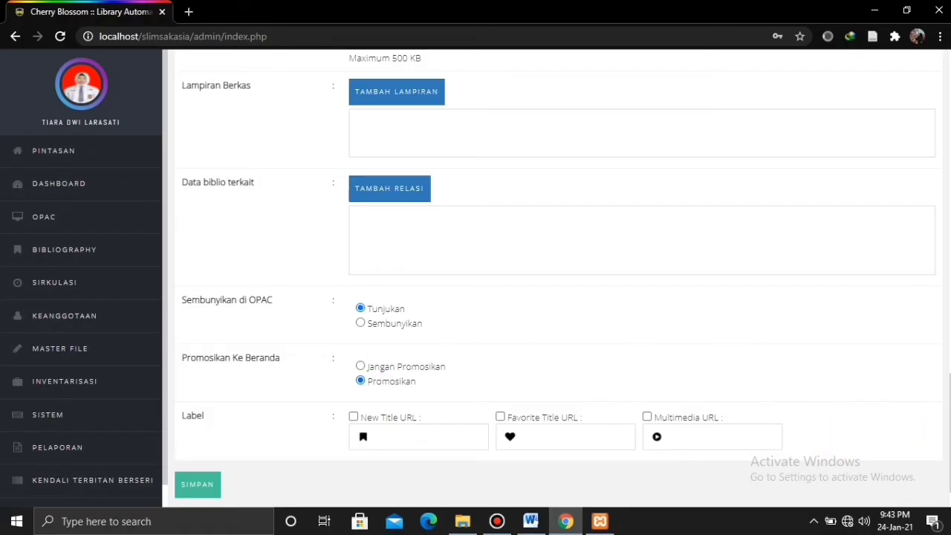
scroll(557, 297, down, 1)
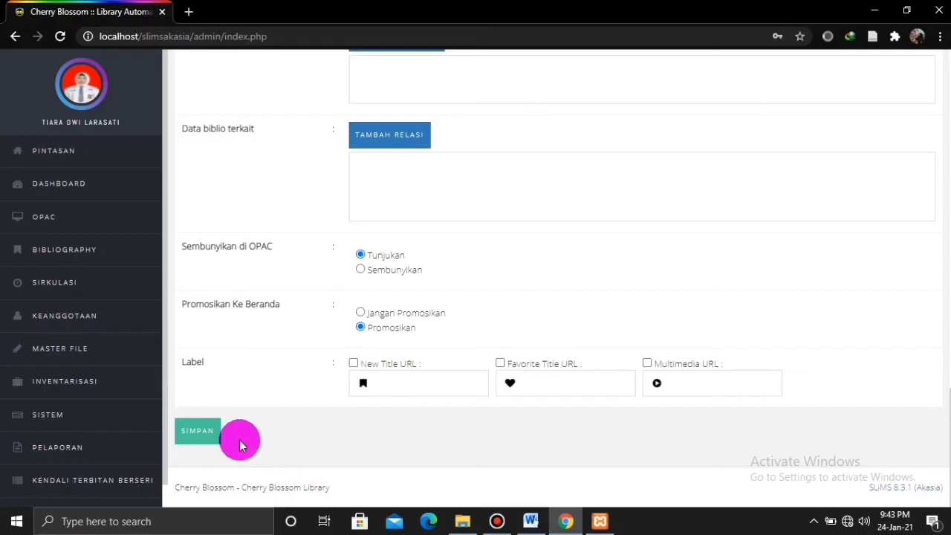
click(207, 439)
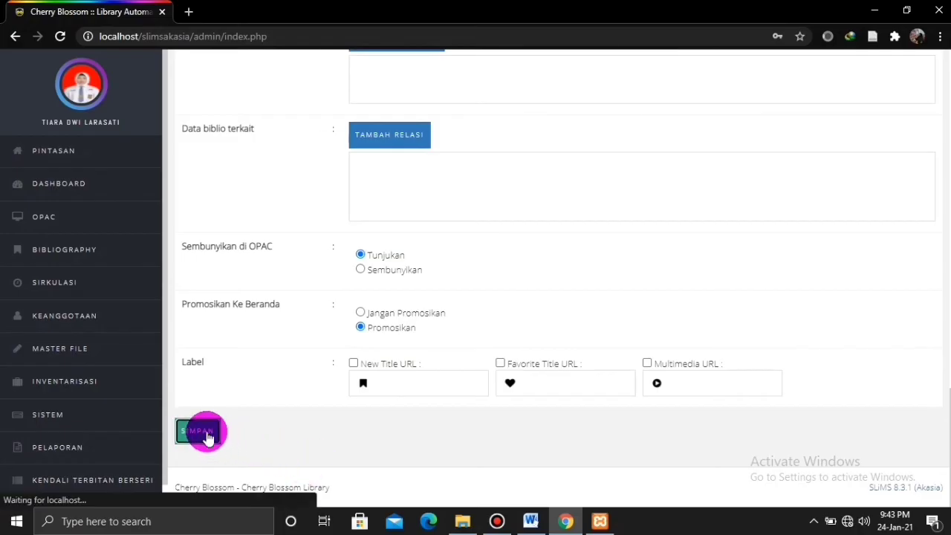
click(594, 119)
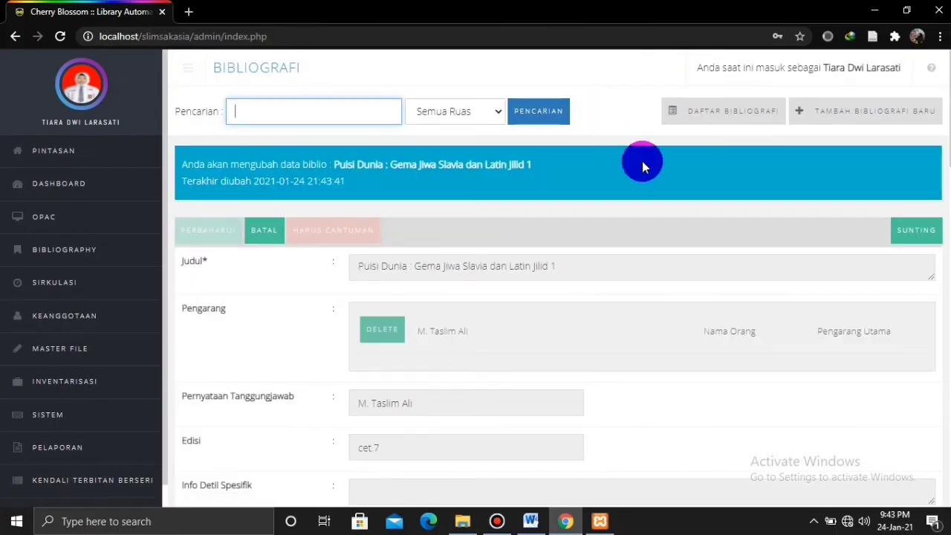
Review the saved Puisi Dunia record's fields, then switch it into edit mode.
scroll(945, 165, down, 4)
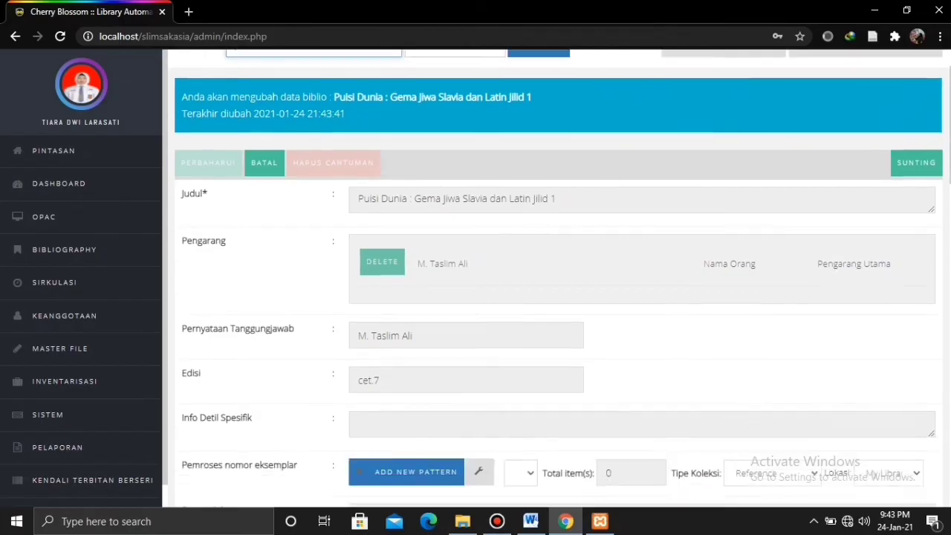
scroll(945, 223, down, 1)
drag(941, 245, 909, 475)
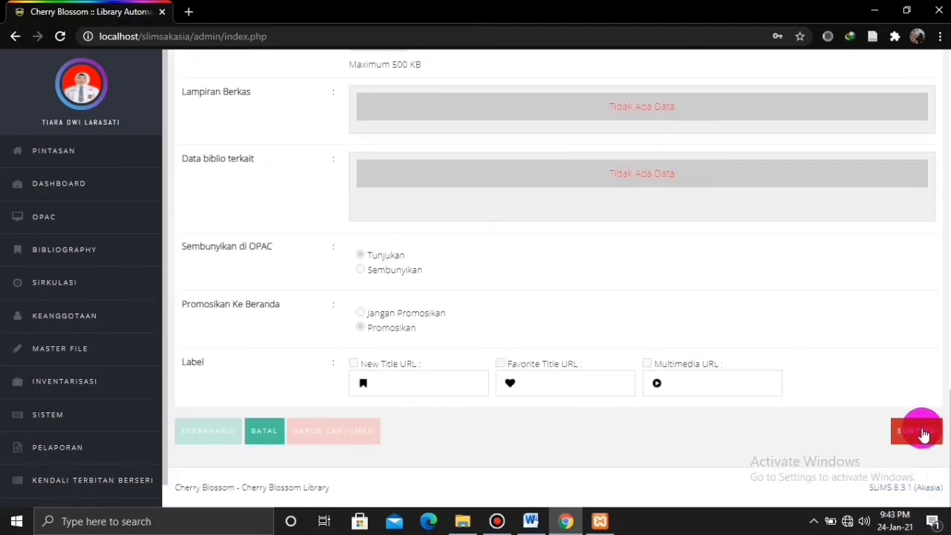
click(915, 434)
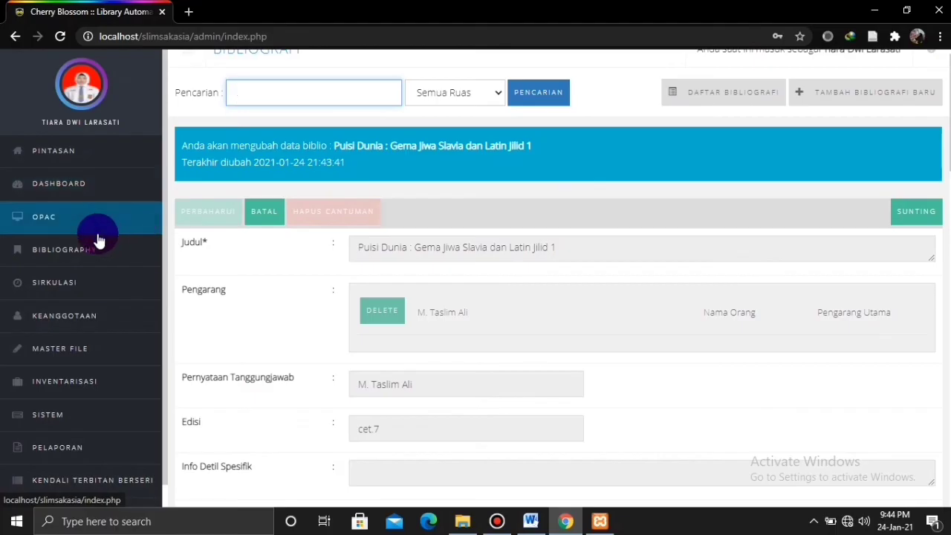
Show the Daftar Bibliografi list, then open the public OPAC from the admin area.
click(91, 251)
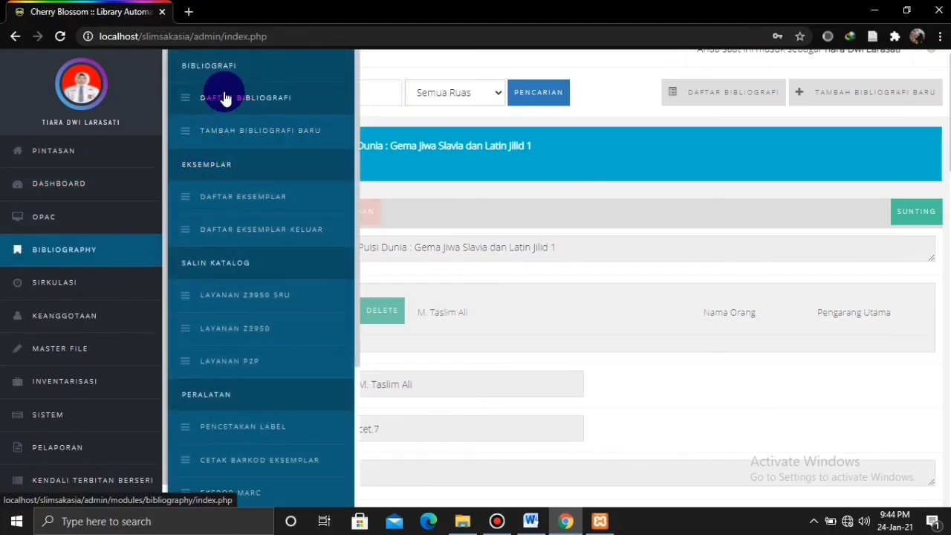
click(225, 98)
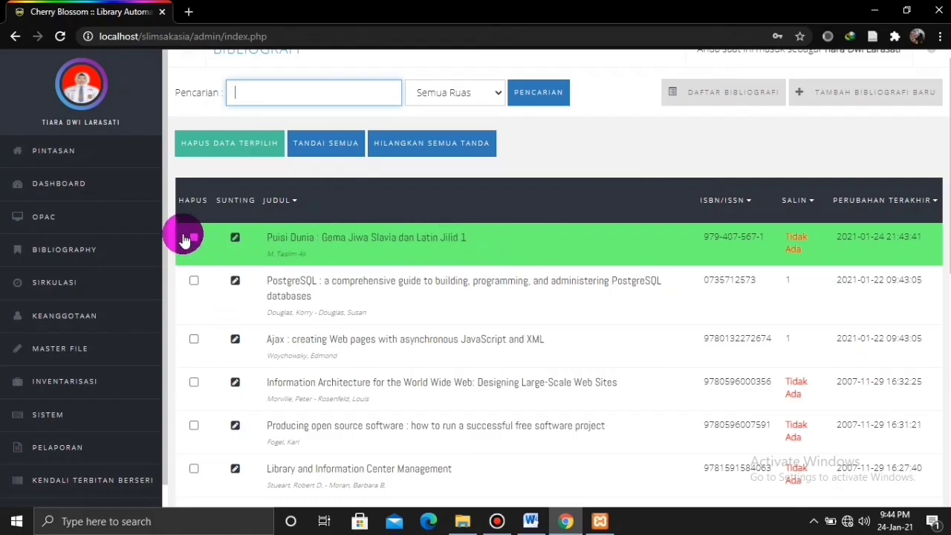
click(42, 217)
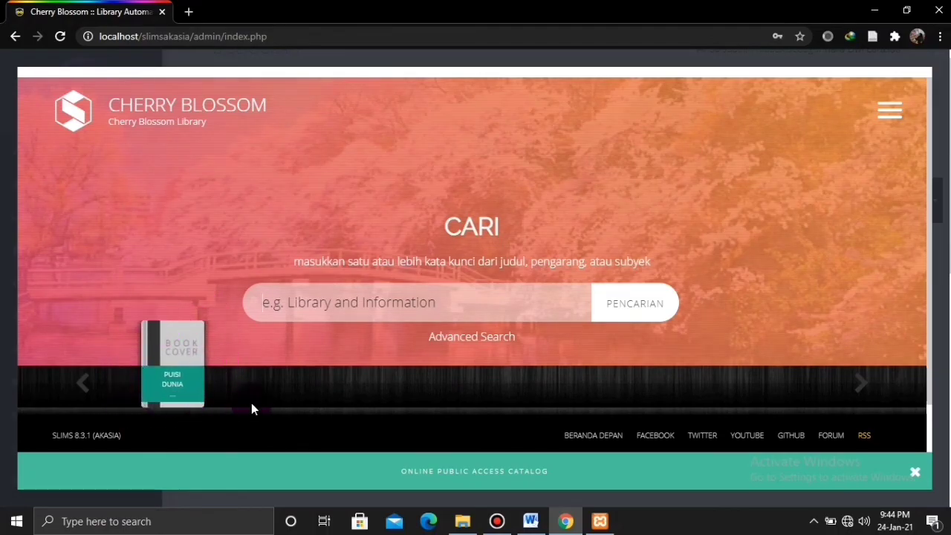
Search the OPAC for 'puisi' and view the single Puisi Dunia result.
click(427, 300)
text(p)
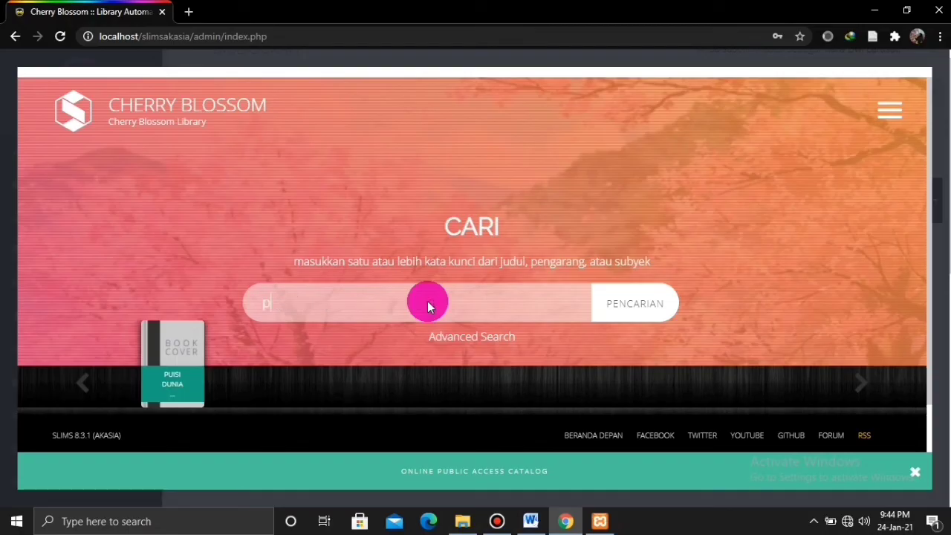
text(uisi)
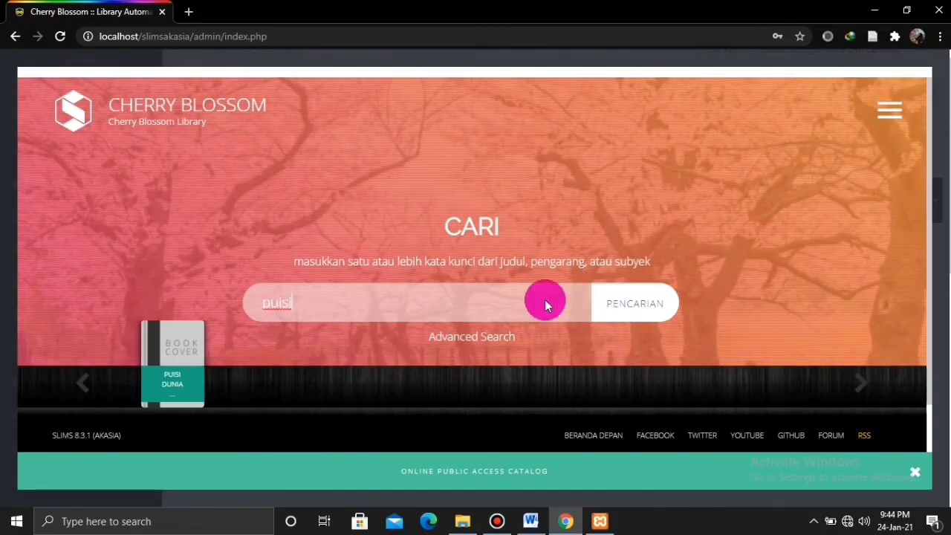
key(Return)
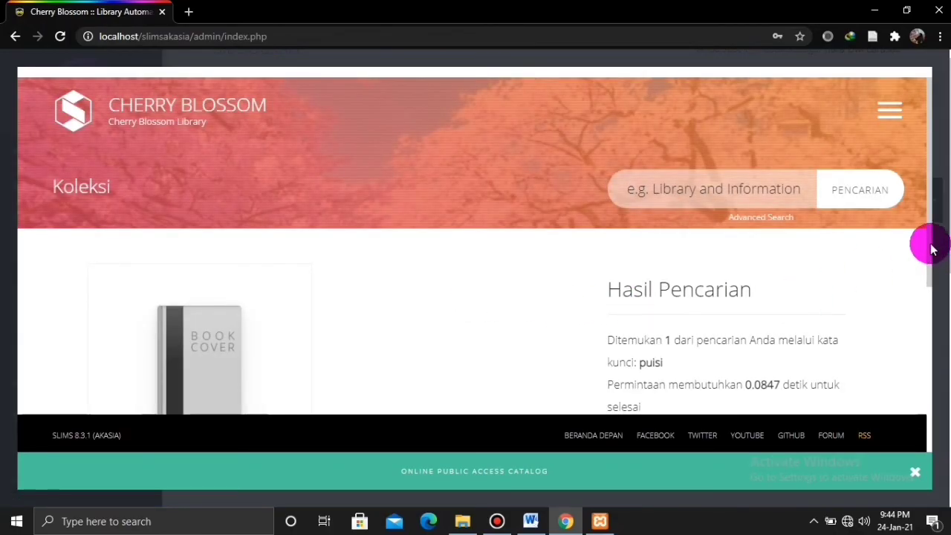
drag(933, 249, 927, 324)
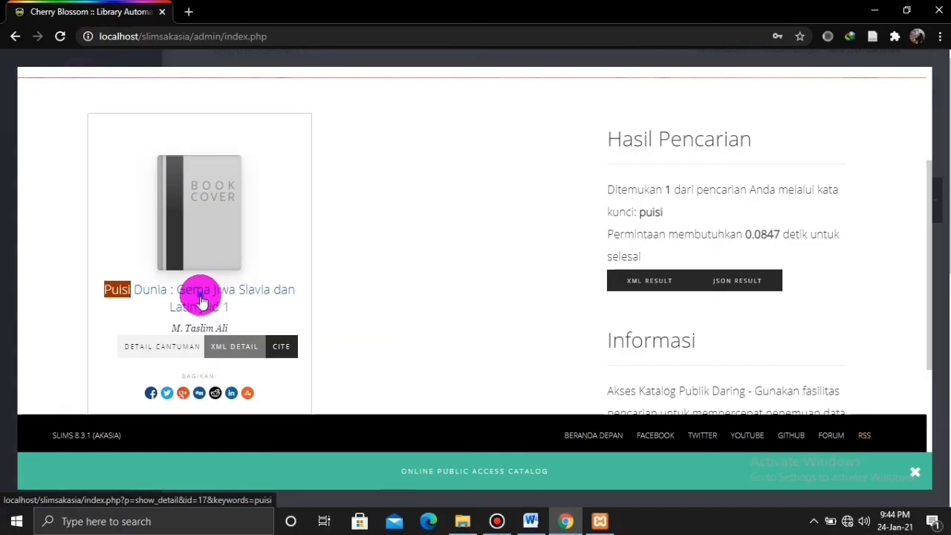
Open Puisi Dunia's Detail Cantuman page and review its call number, publisher and subject.
click(200, 299)
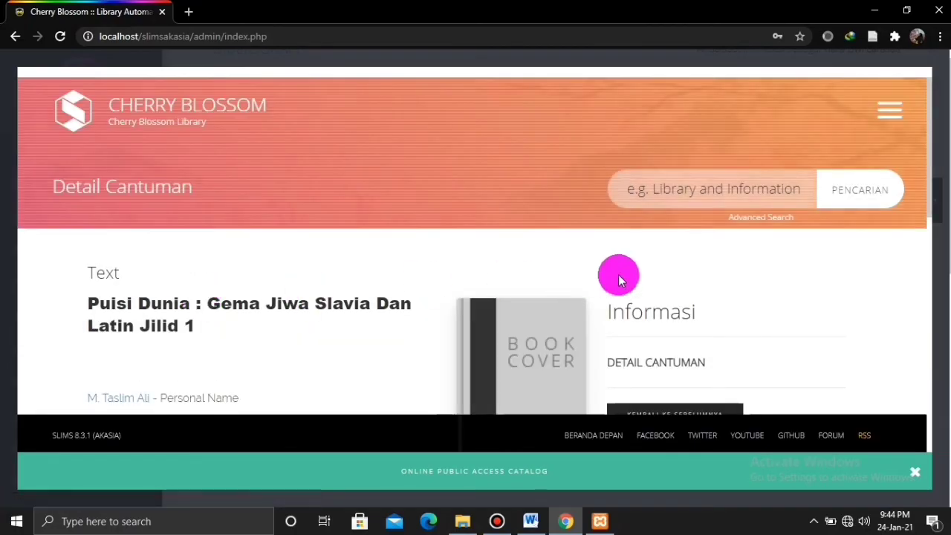
drag(934, 169, 928, 357)
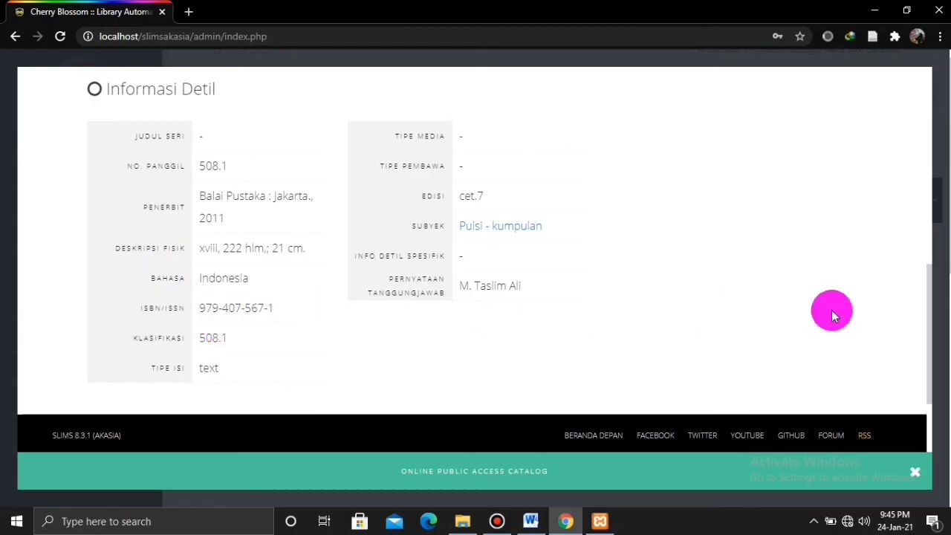
drag(928, 357, 929, 159)
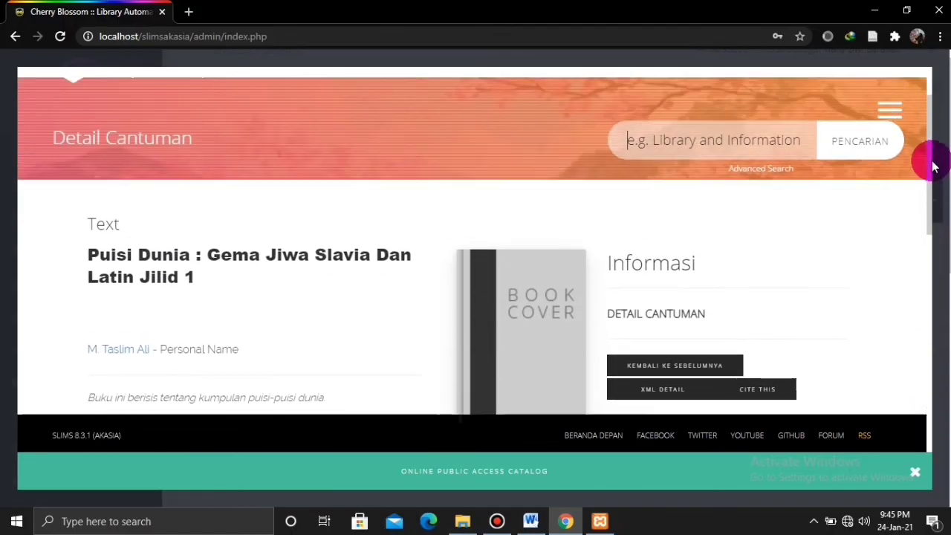
Close the OPAC view, log out via KELUAR, and select the login part of the URL.
click(916, 476)
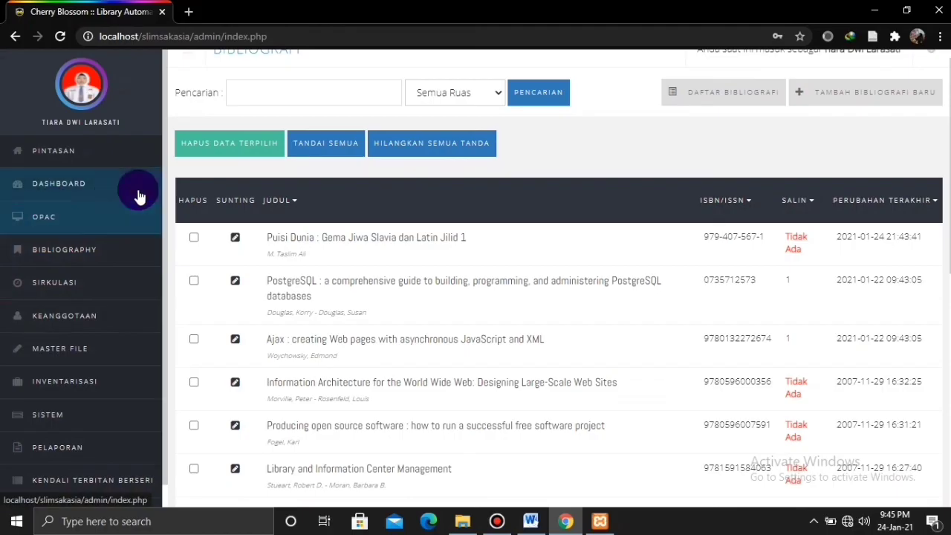
scroll(159, 215, down, 1)
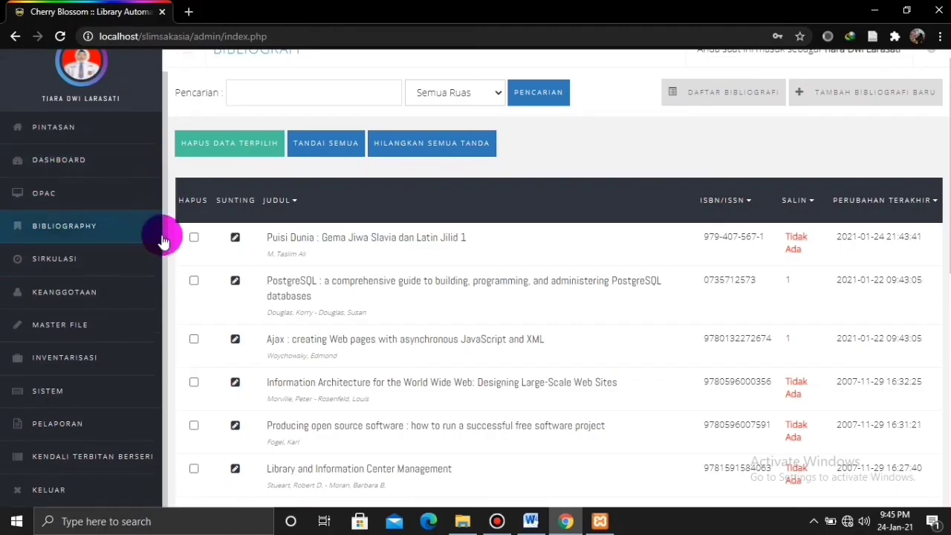
click(63, 490)
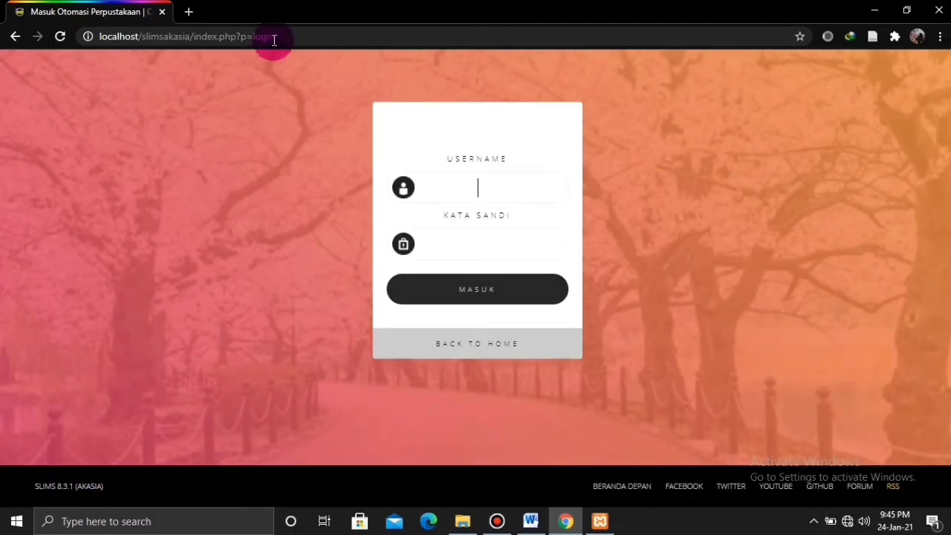
drag(273, 41, 200, 40)
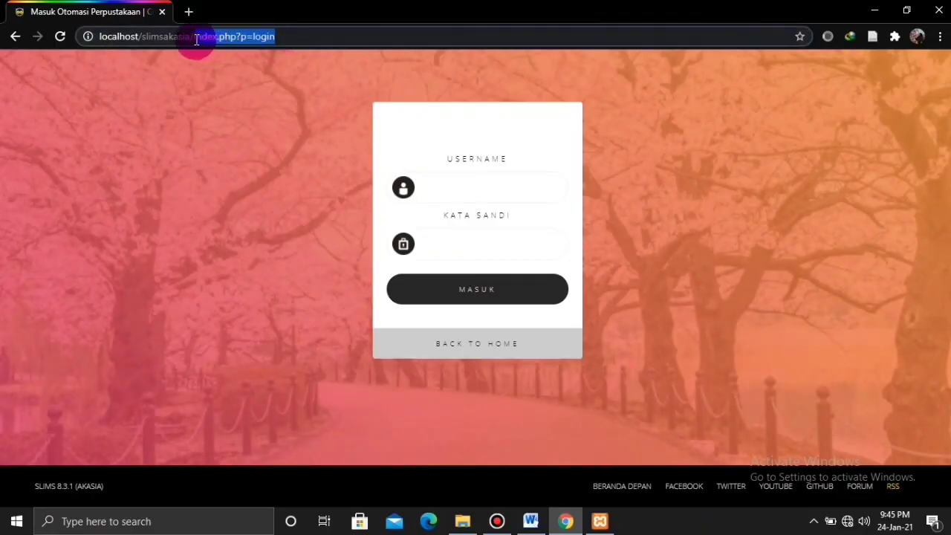
Load the public OPAC home page and search 'puisi' to find the Puisi Dunia record.
key(BackSpace)
key(Return)
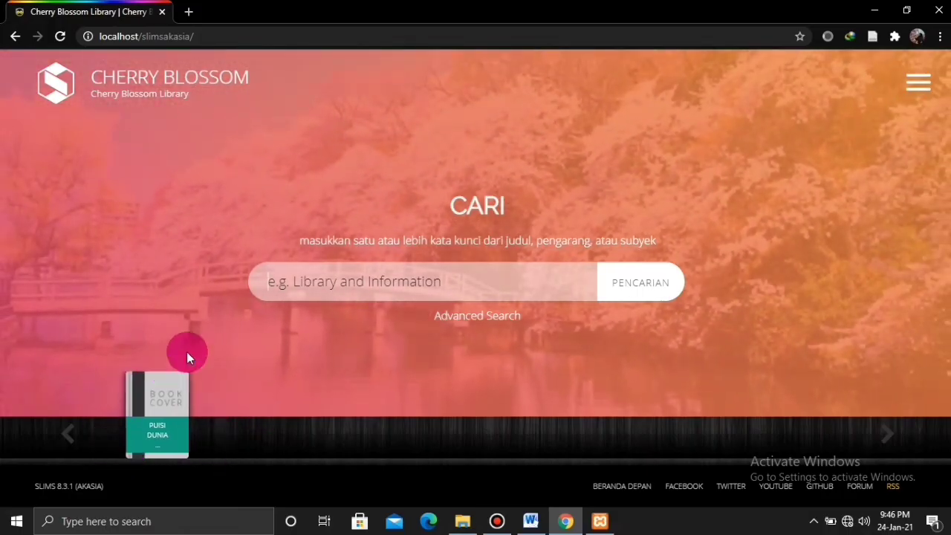
click(331, 290)
text(puisi)
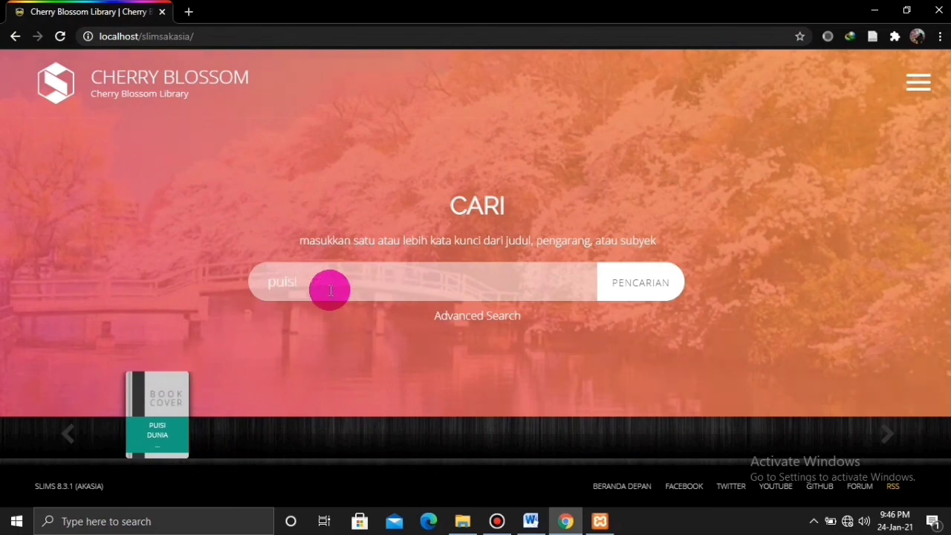
key(Return)
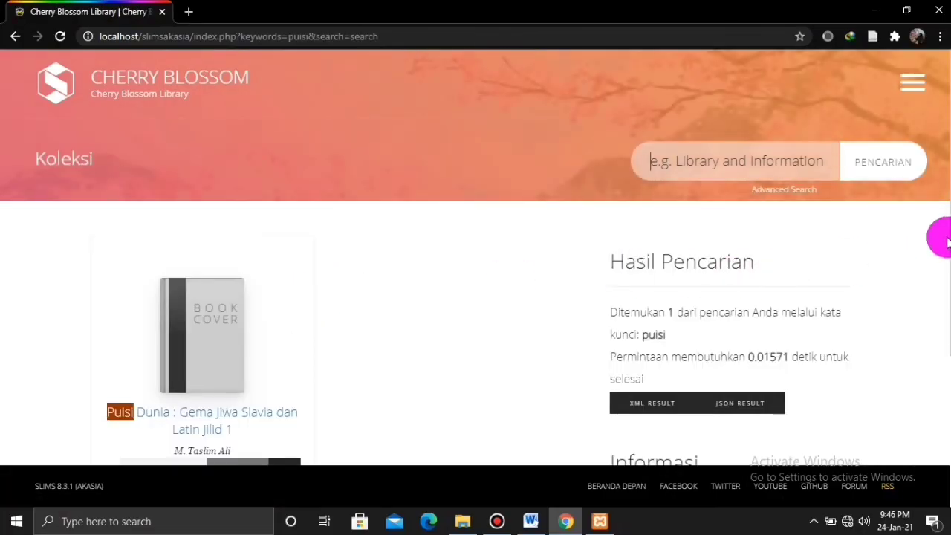
scroll(934, 340, down, 3)
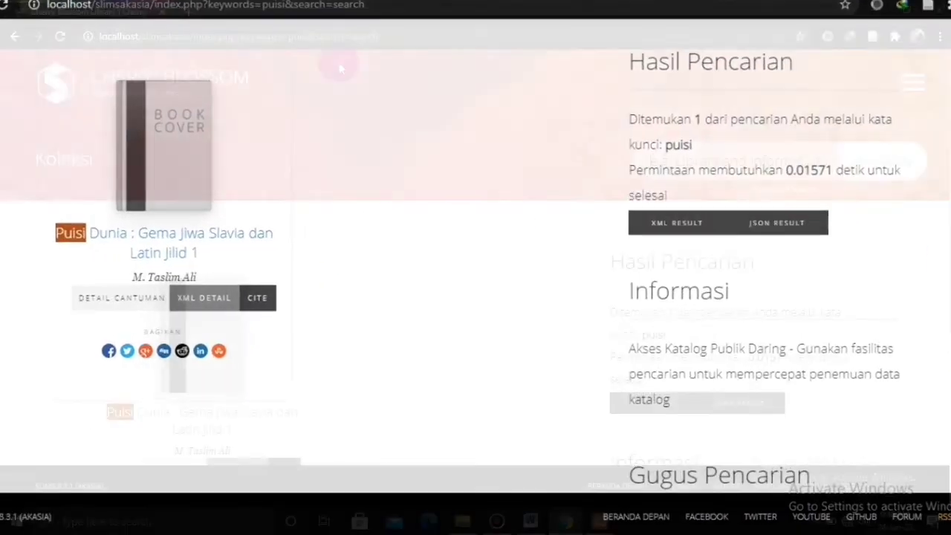